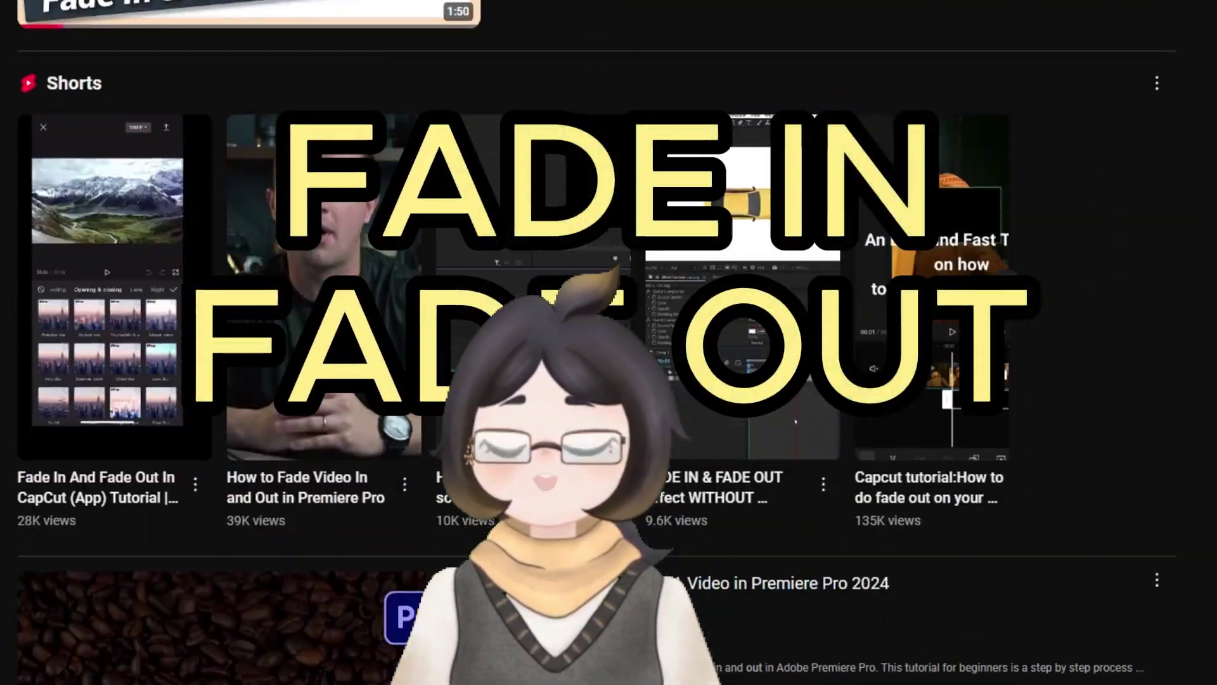
scroll(608, 342, "down", 17)
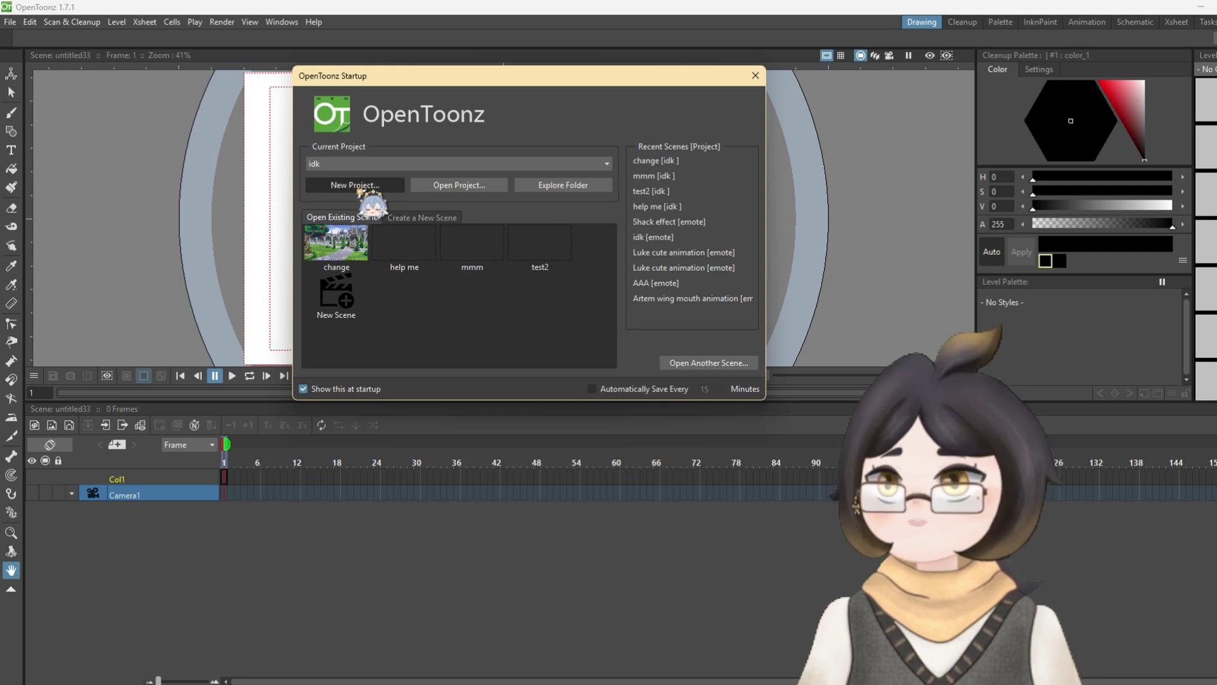
Step: Create a project named Tutorial and a new 1920 × 1080 px, 24 fps scene named BG change in it
left_click(360, 189)
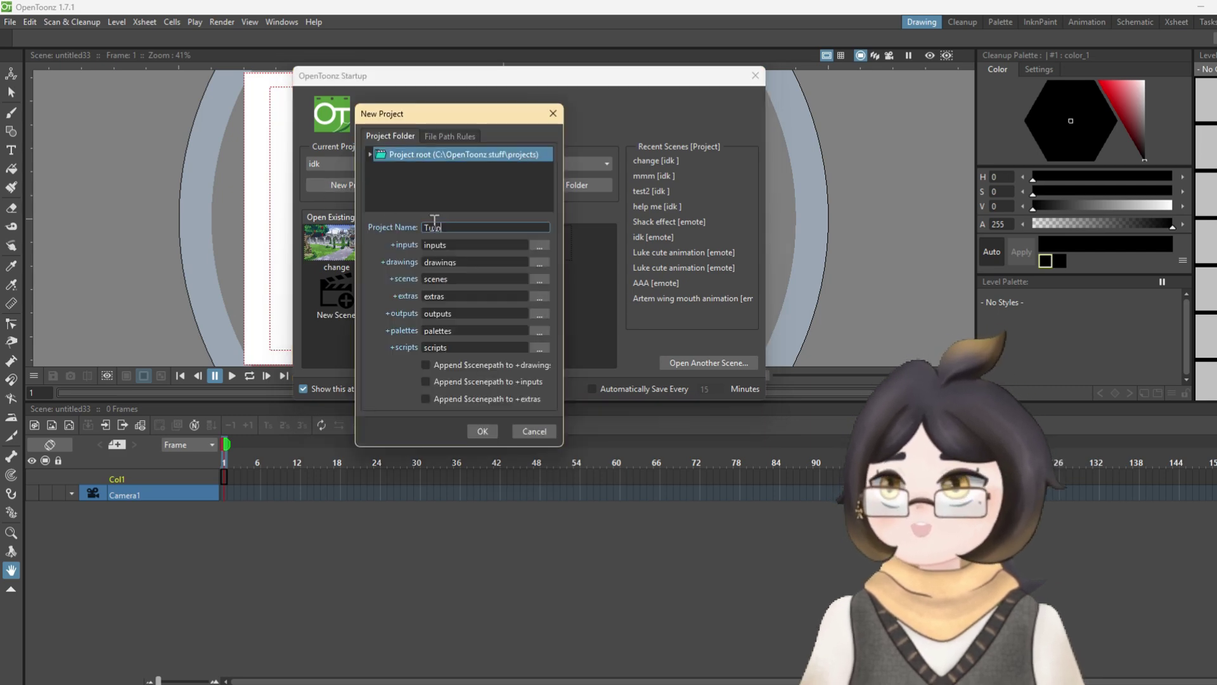
left_click(491, 433)
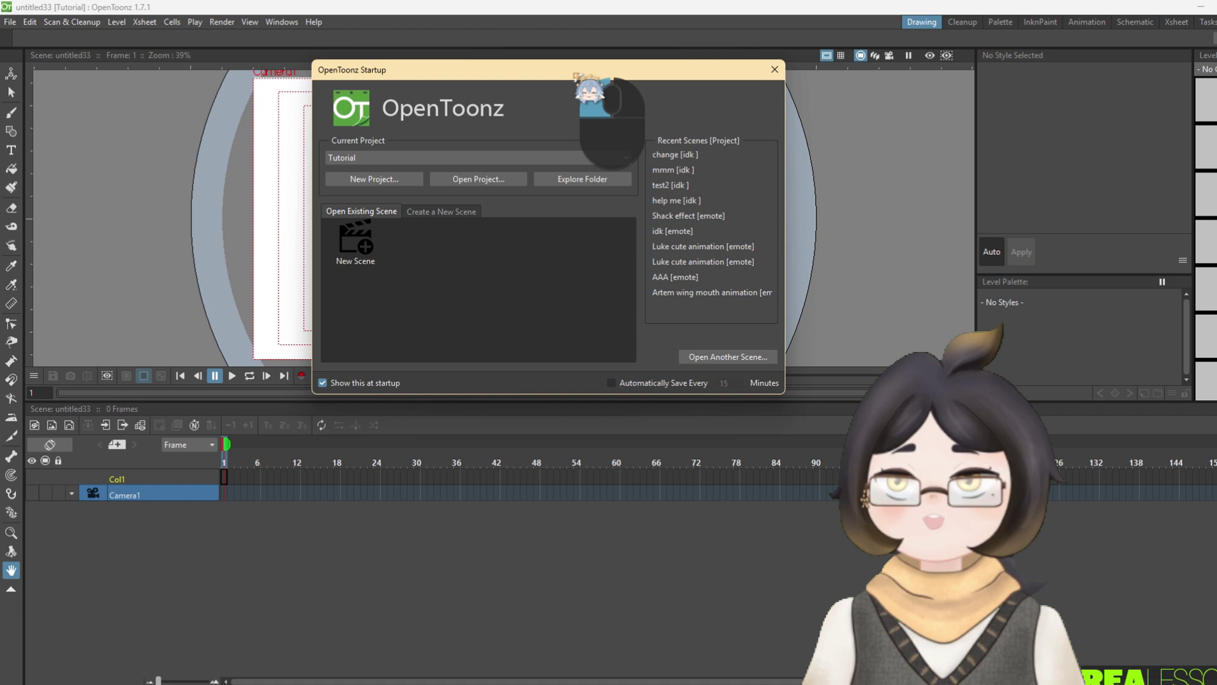
left_click(367, 244)
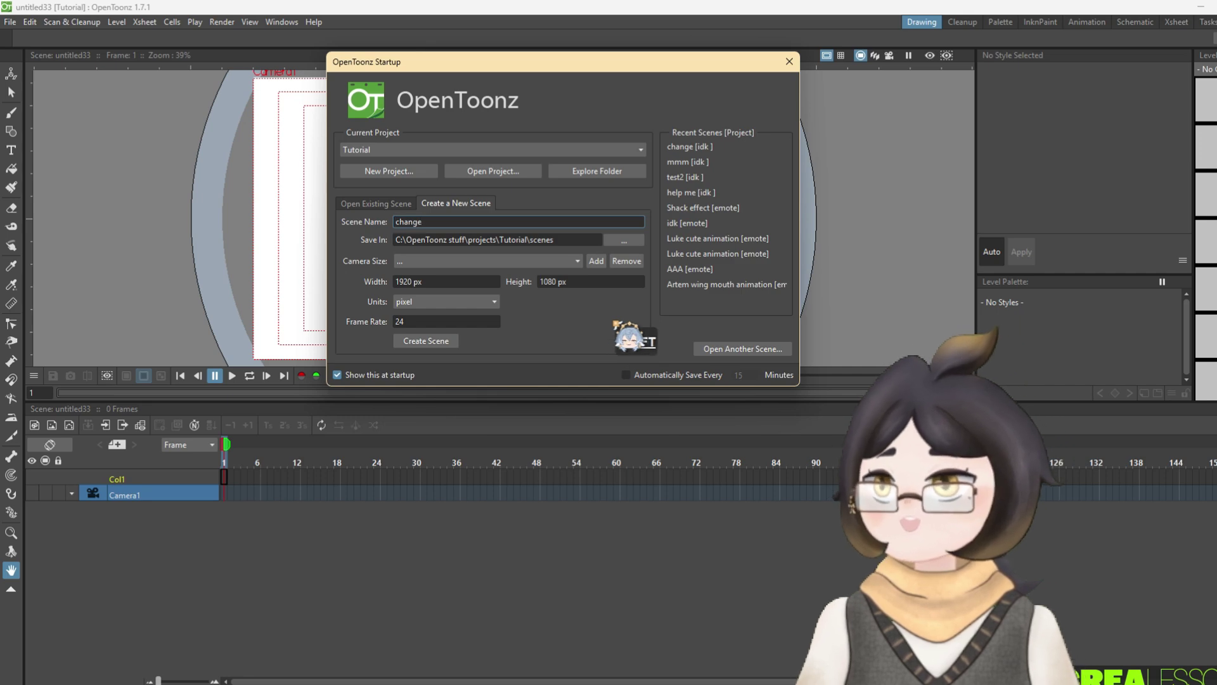
left_click(426, 341)
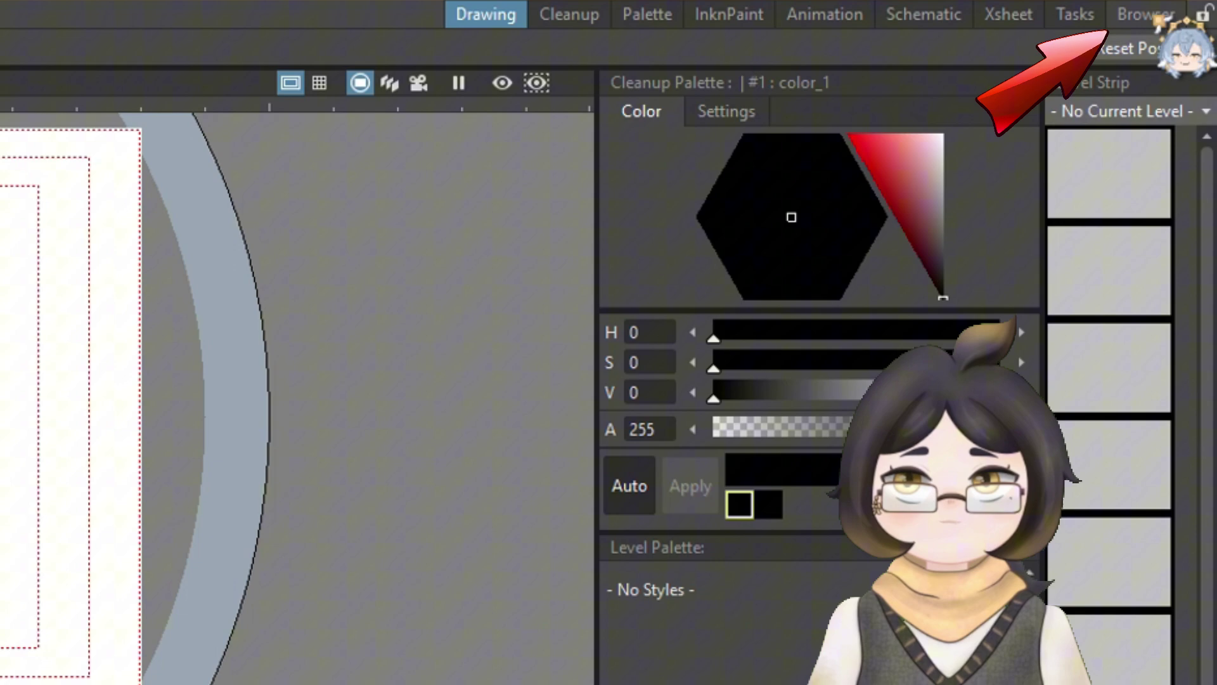
Step: Import Background_Courtyard.webp and Background_Courtyard_29.webp from the New folder directory into the scene and return to the Drawing workspace
left_click(1148, 15)
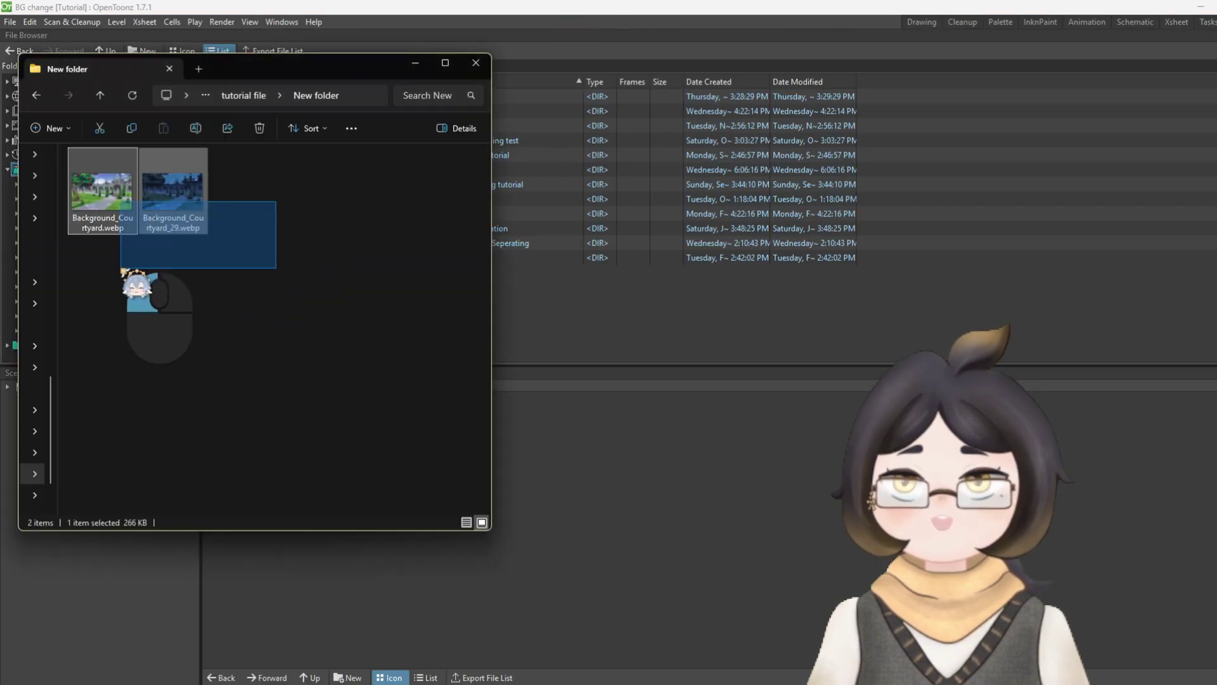
left_click_drag(125, 271, 121, 267)
left_click_drag(102, 193, 634, 393)
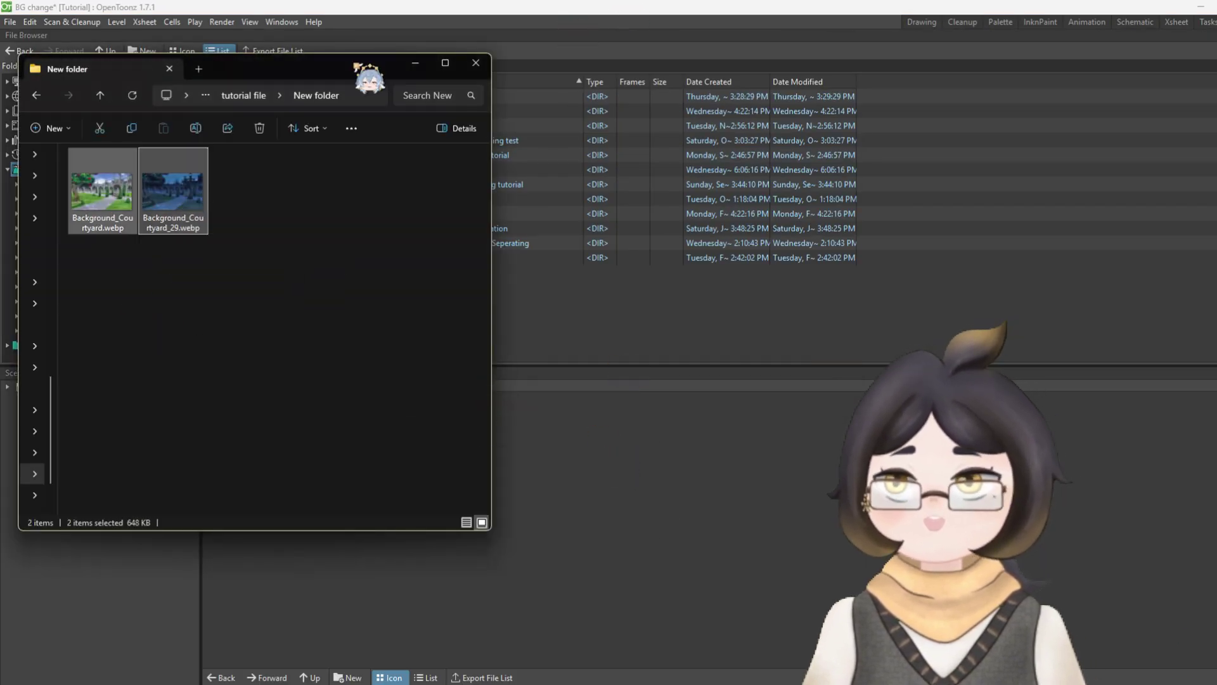
left_click(474, 64)
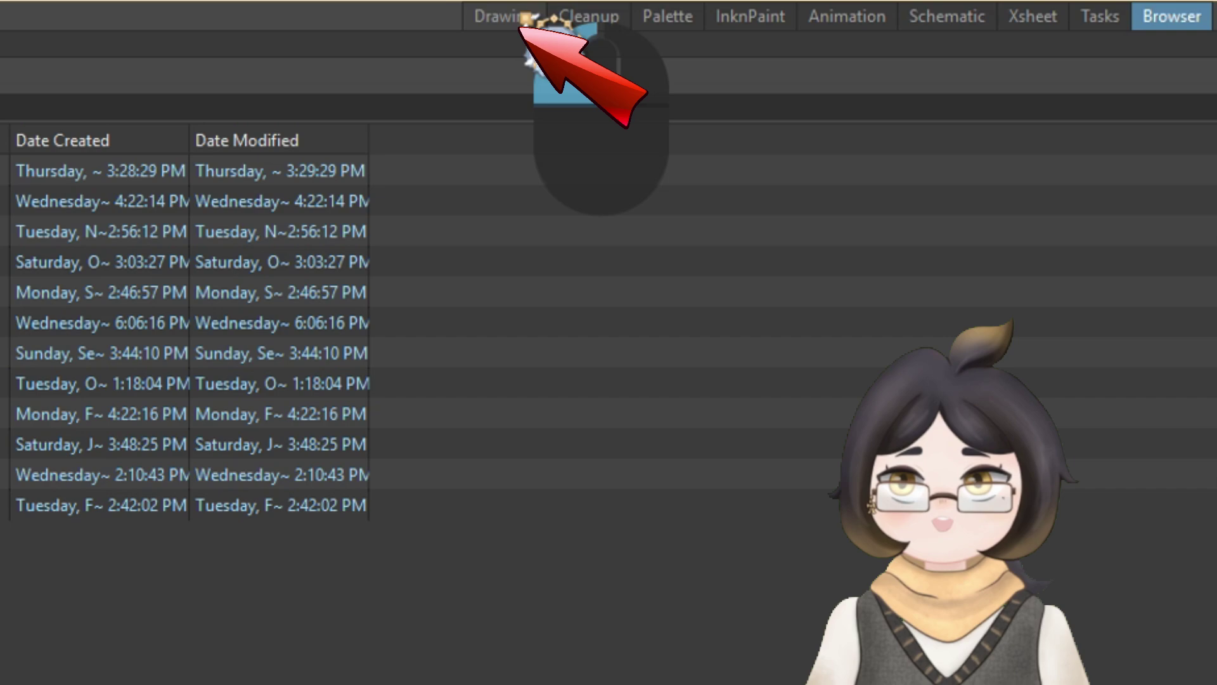
left_click(715, 17)
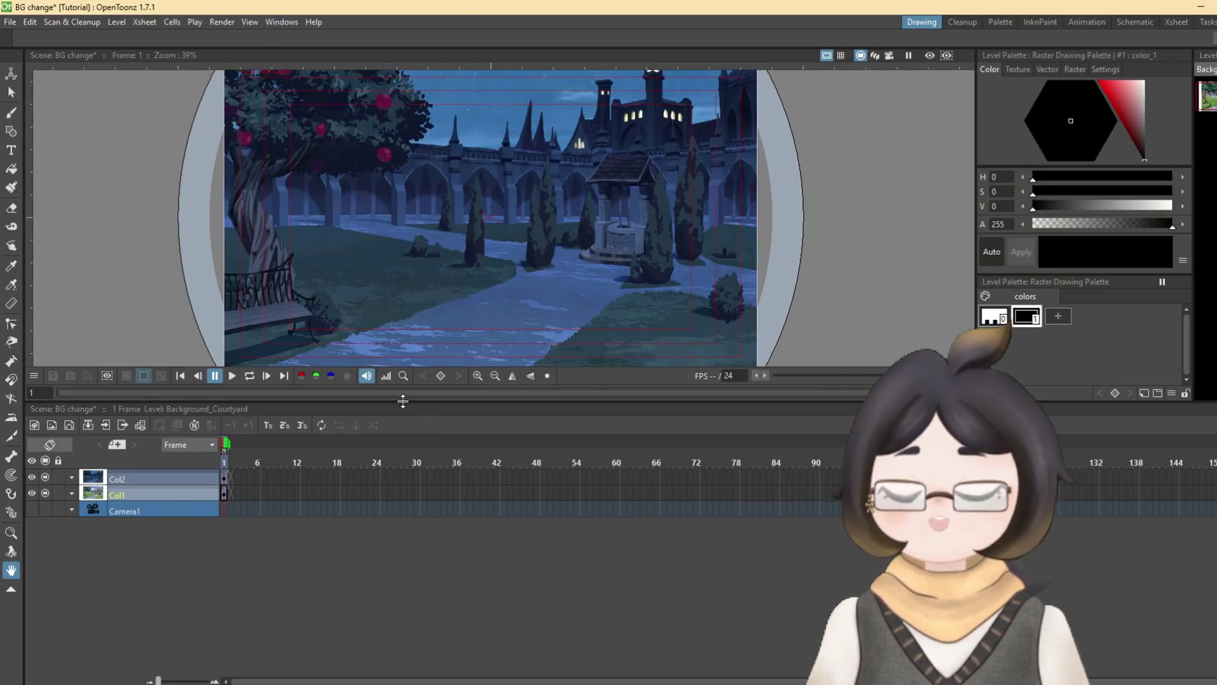
Step: Enlarge the timeline, extend the Col1 background to frame 18, and make the Col2 background occupy frames 19 to 35
left_click_drag(402, 400, 448, 231)
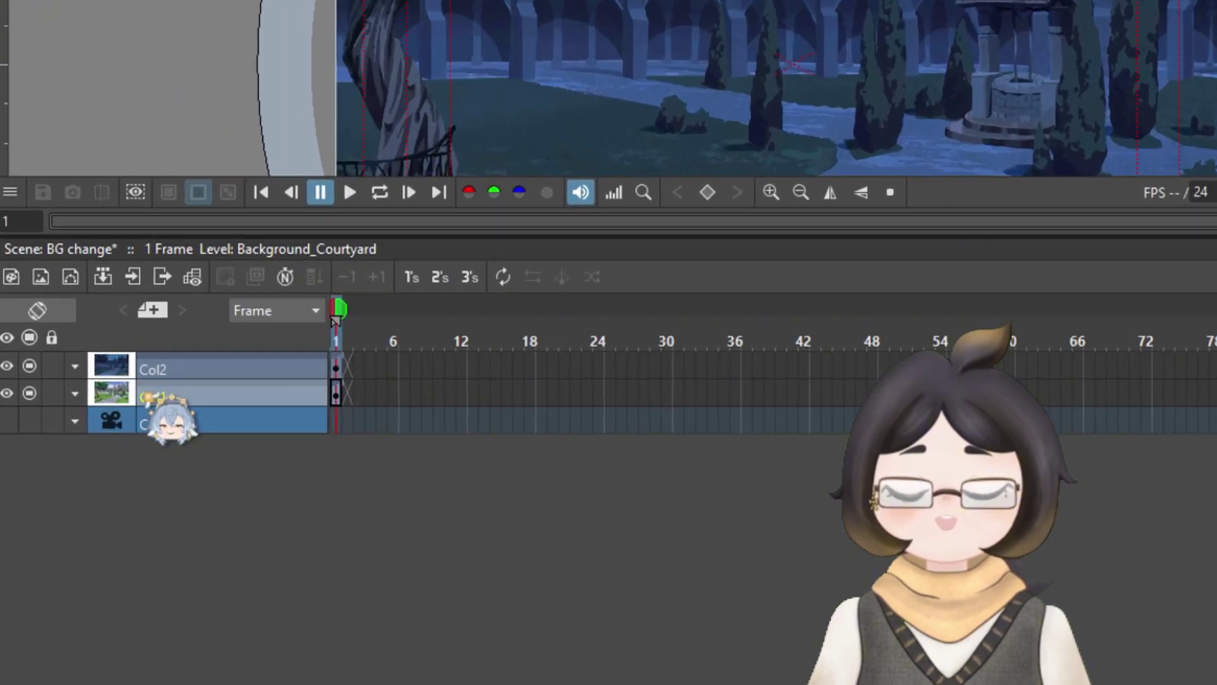
left_click(336, 393)
left_click_drag(344, 384, 537, 390)
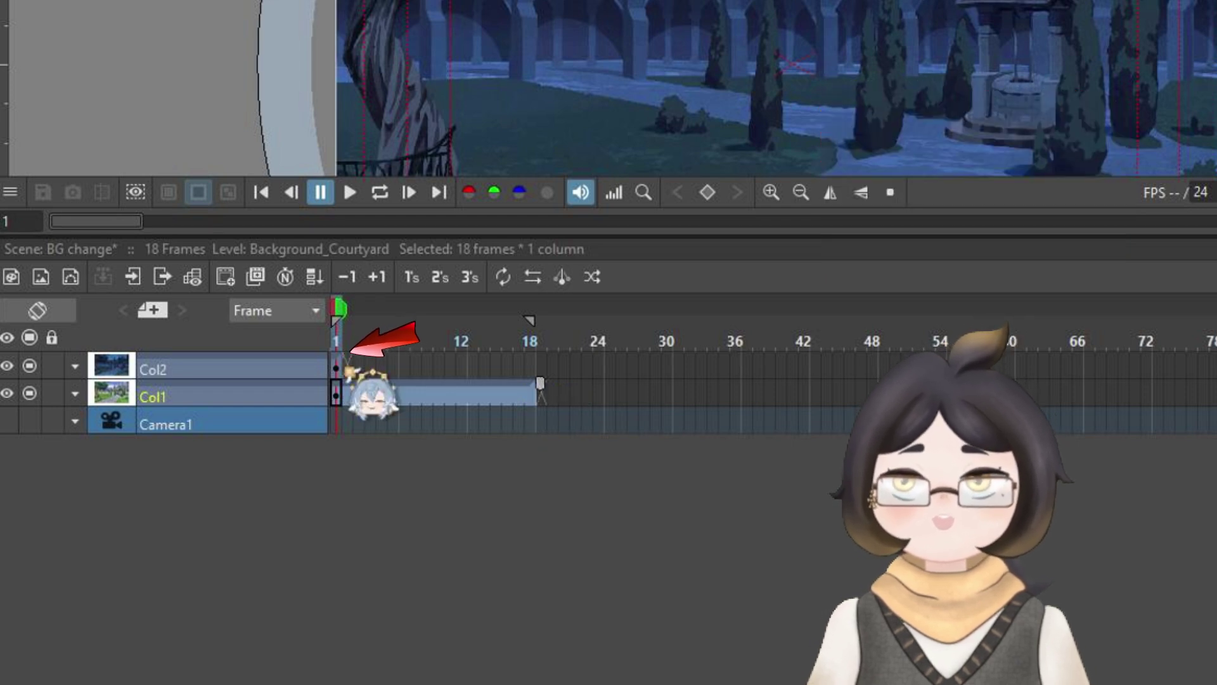
left_click(342, 369)
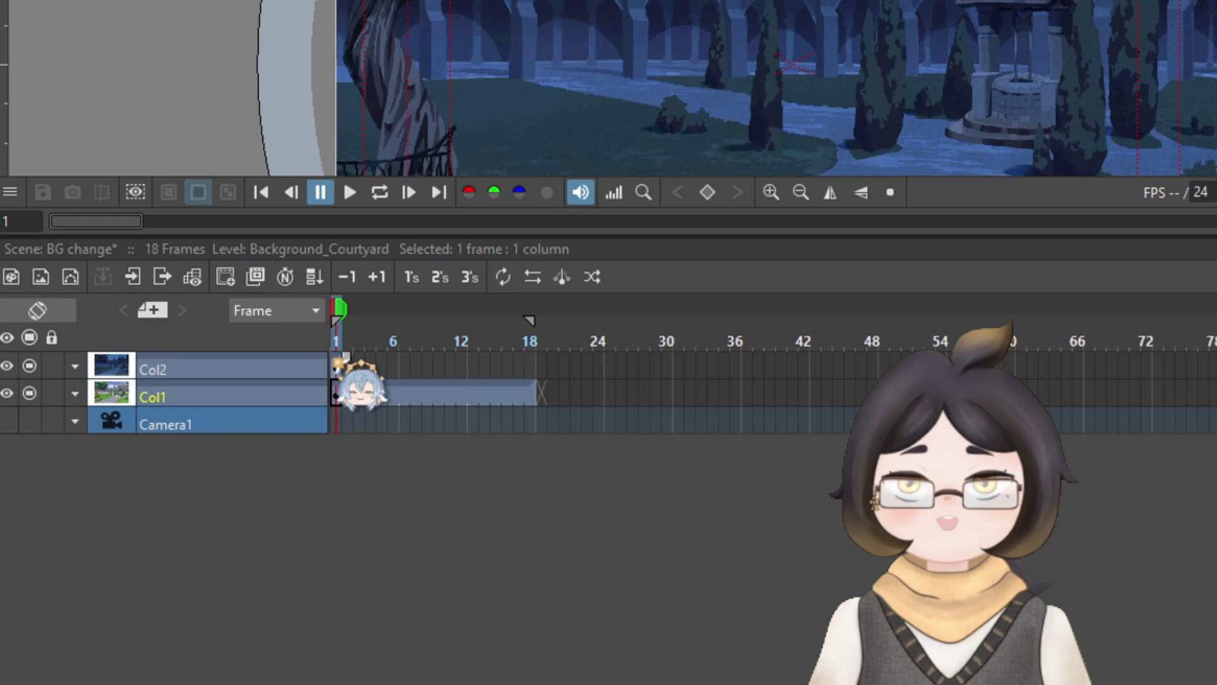
left_click_drag(343, 369, 741, 366)
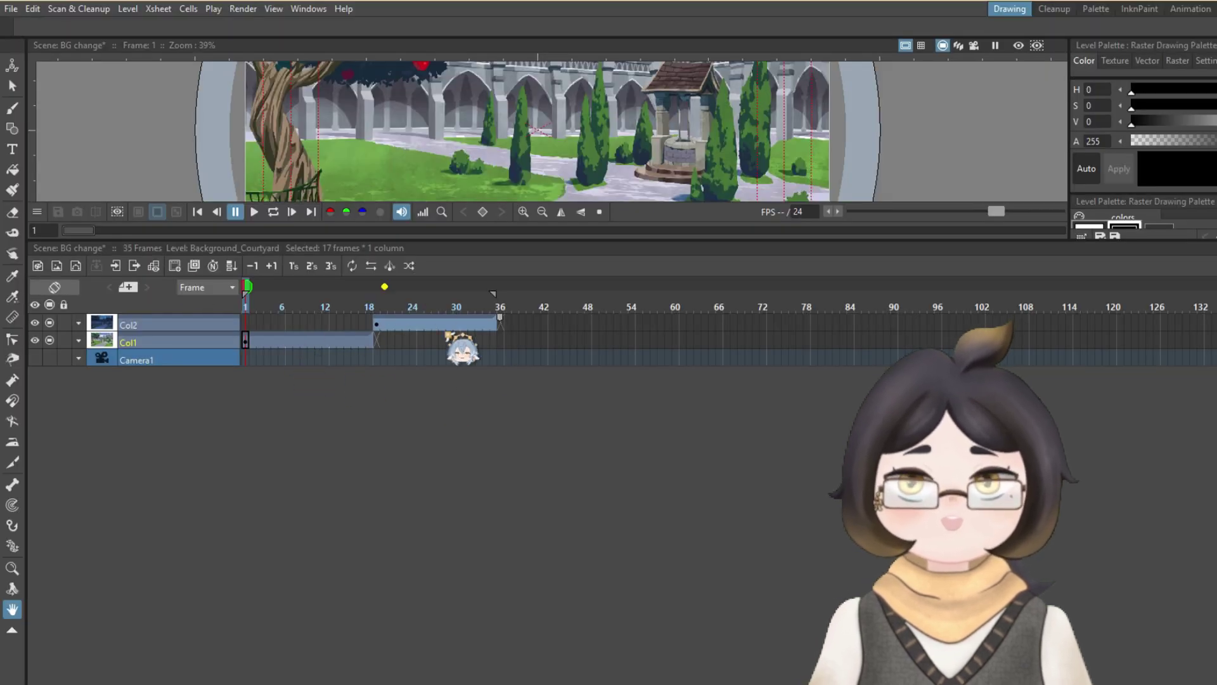
Step: Scrub to frame 5 and preview the rendered background switch over frames 1 to 35
left_click_drag(249, 296, 274, 312)
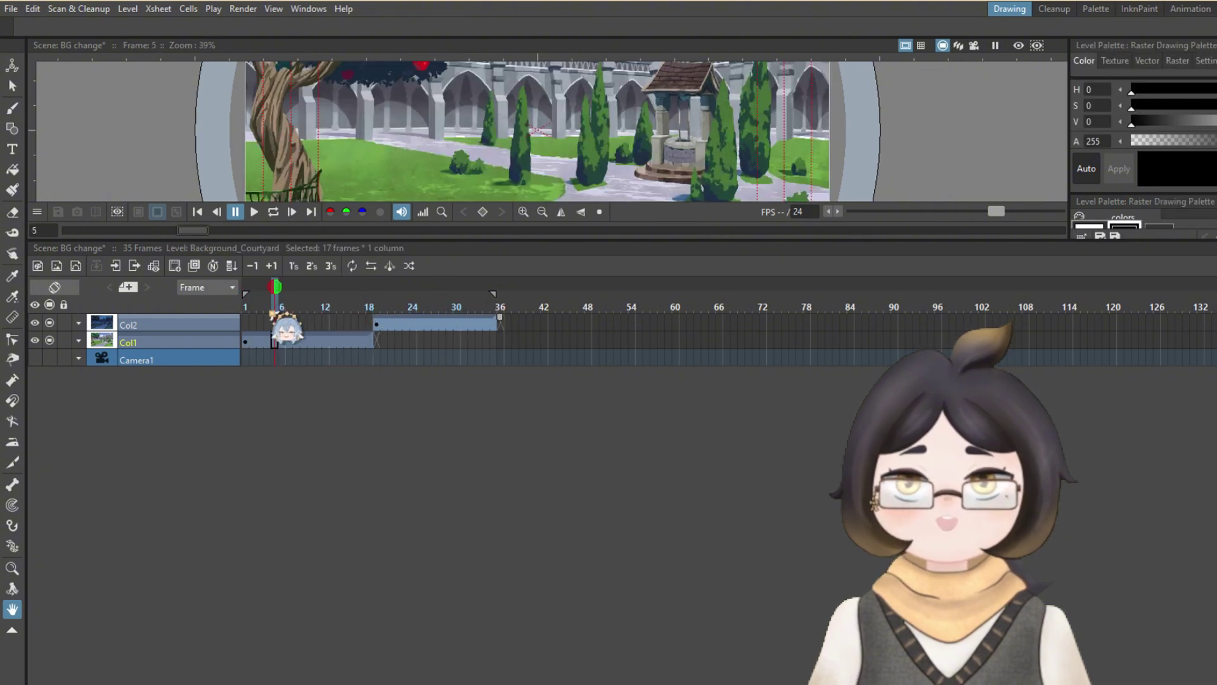
left_click(244, 9)
left_click(293, 40)
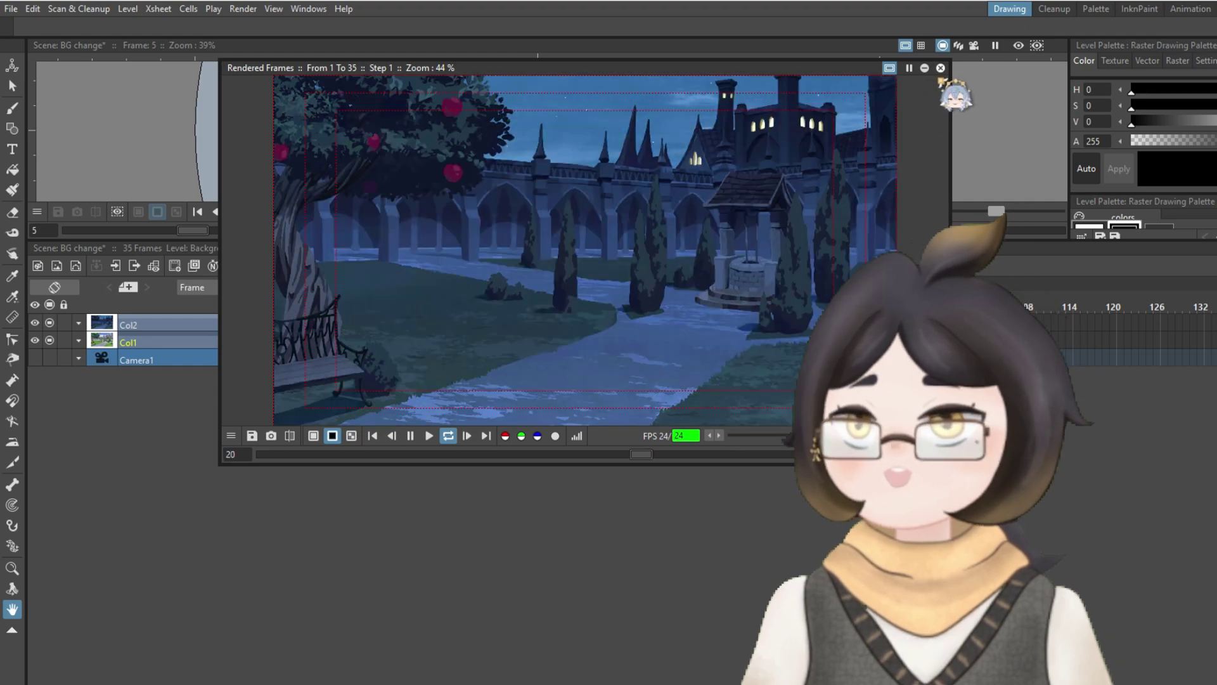
left_click(940, 67)
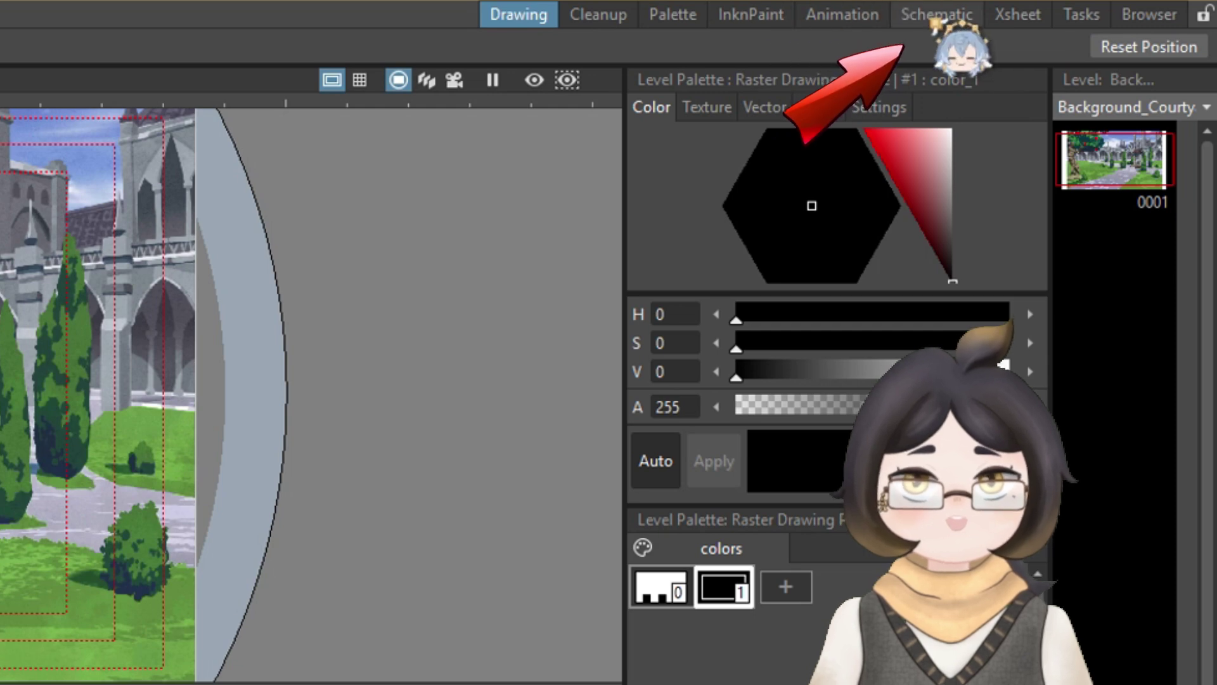
Step: Switch to the Schematic workspace and spread out the Col2 and Col1 nodes, with Col2 above Col1
left_click(937, 18)
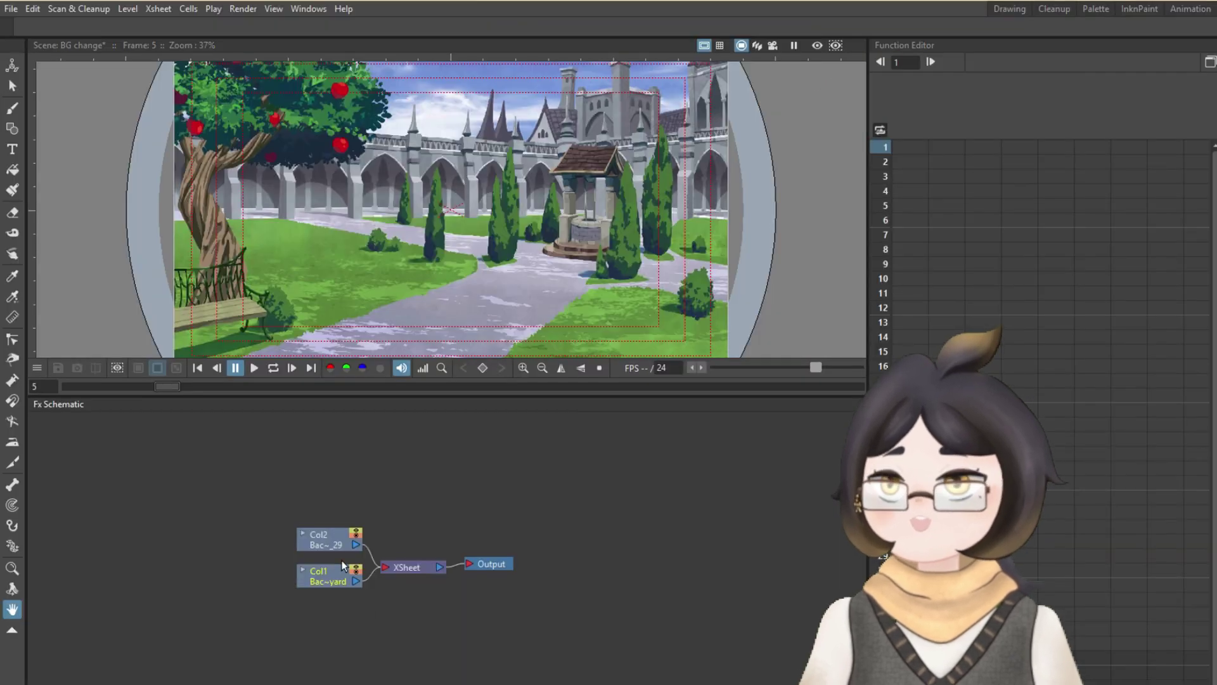
left_click_drag(317, 546, 229, 454)
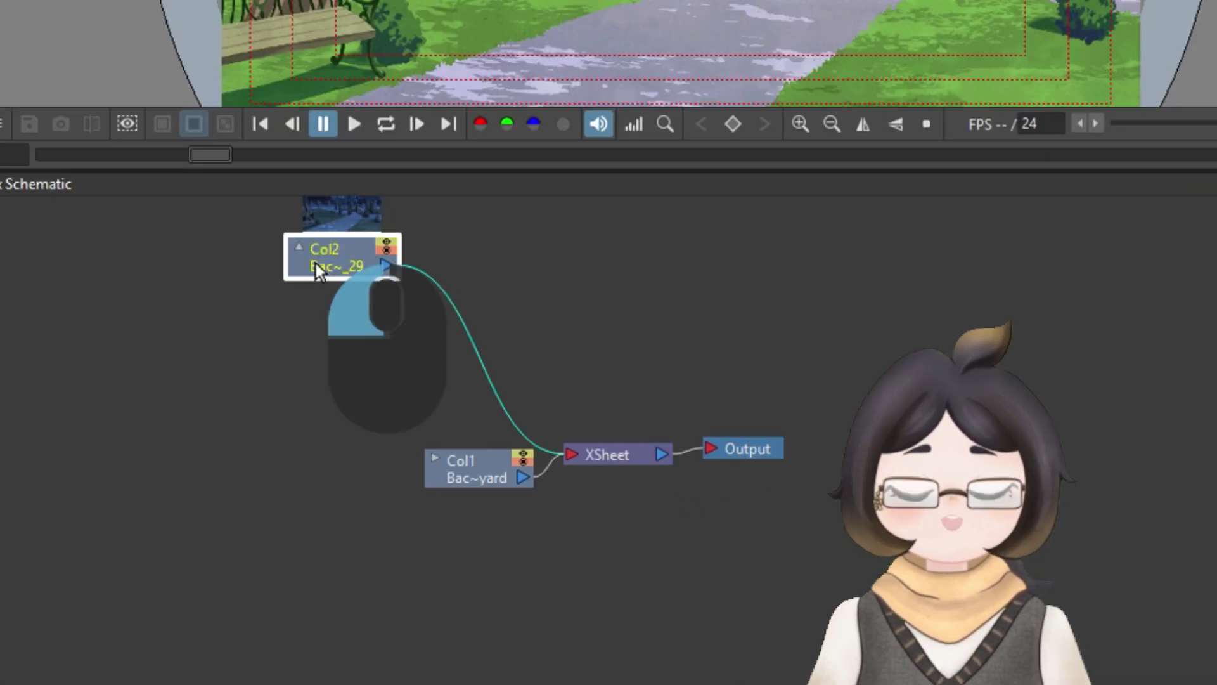
left_click_drag(316, 264, 313, 344)
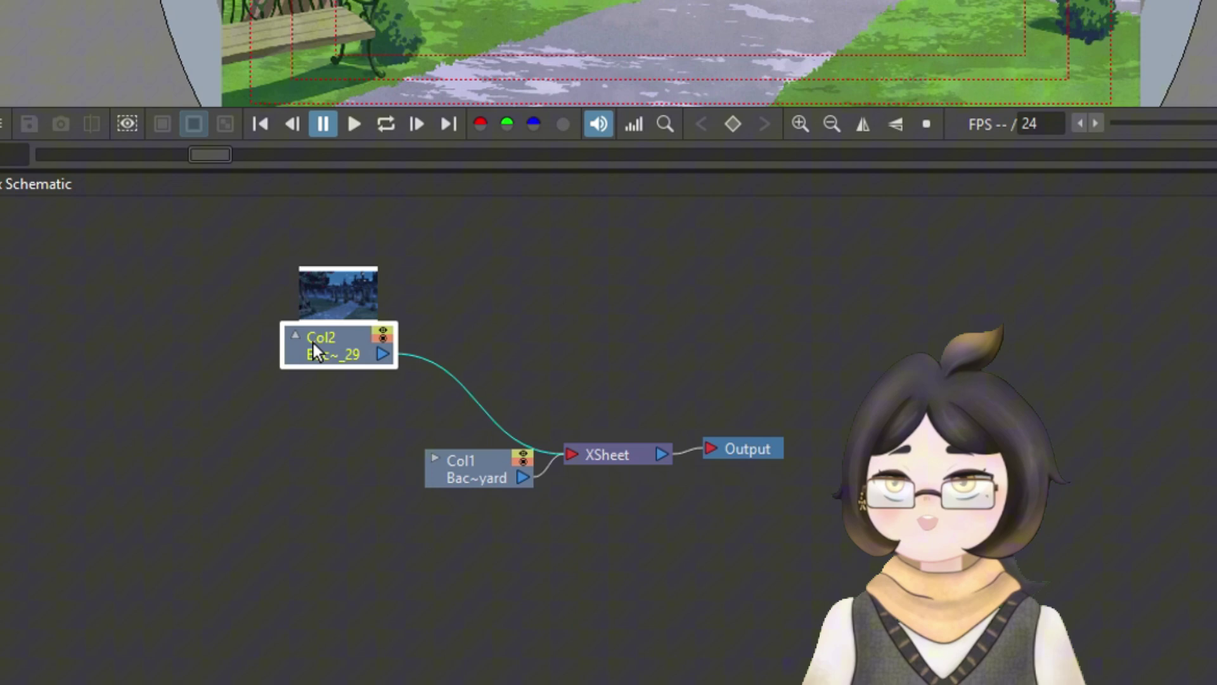
left_click_drag(467, 454, 330, 507)
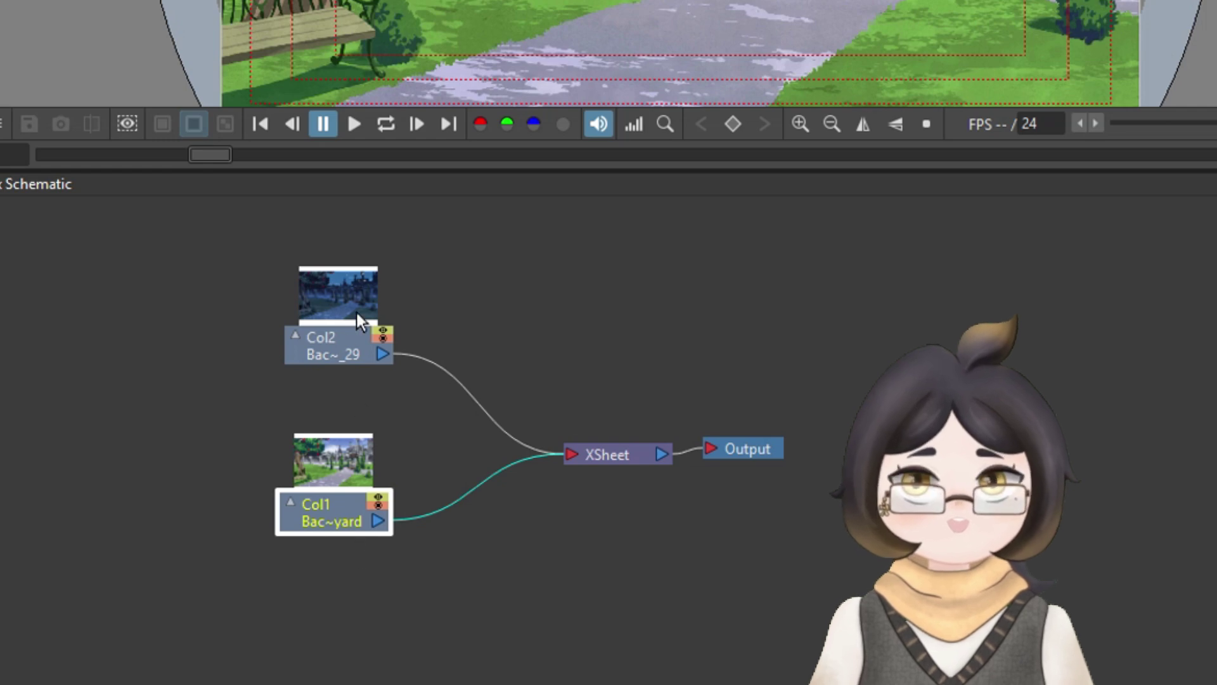
Step: Add a Transparency effect from the Layer_Blending group to the Fx Schematic, leaving it unconnected above XSheet
right_click(542, 292)
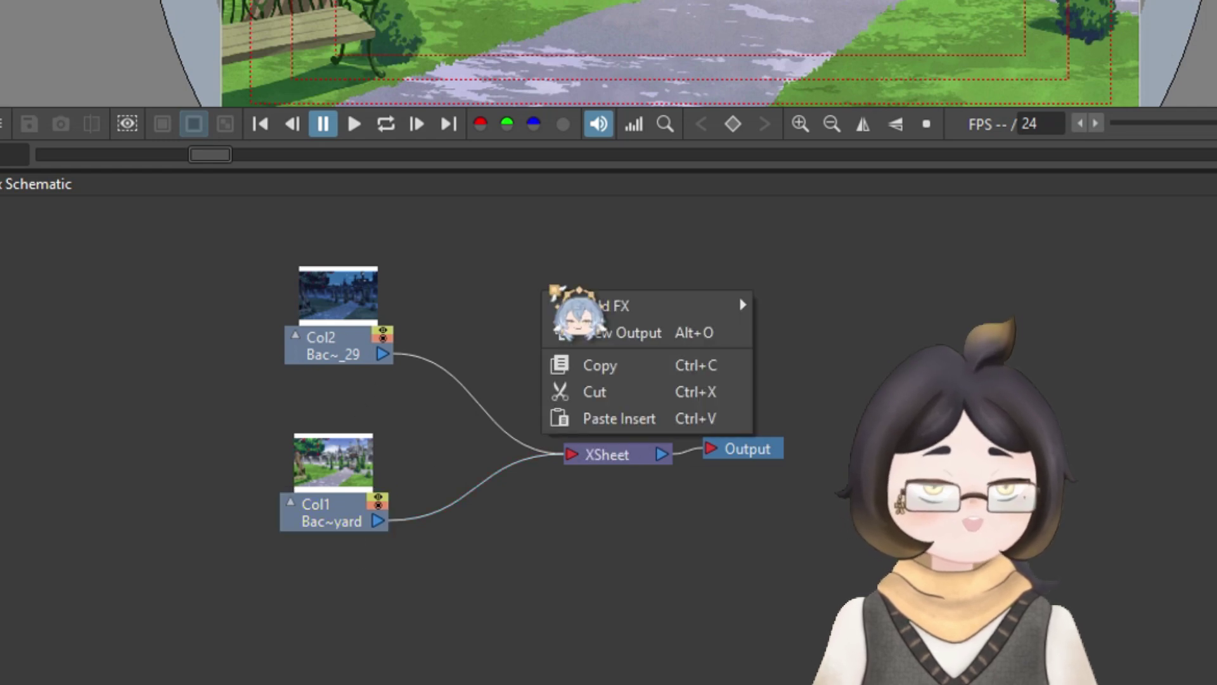
mouse_move(697, 308)
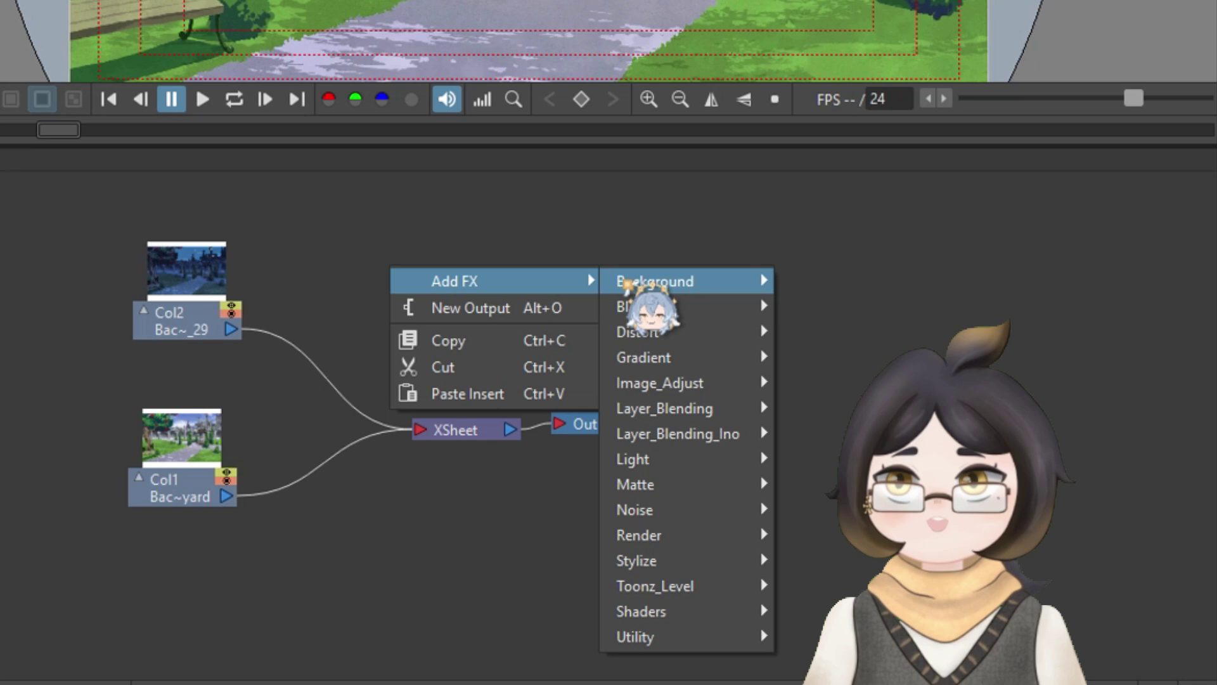
mouse_move(726, 408)
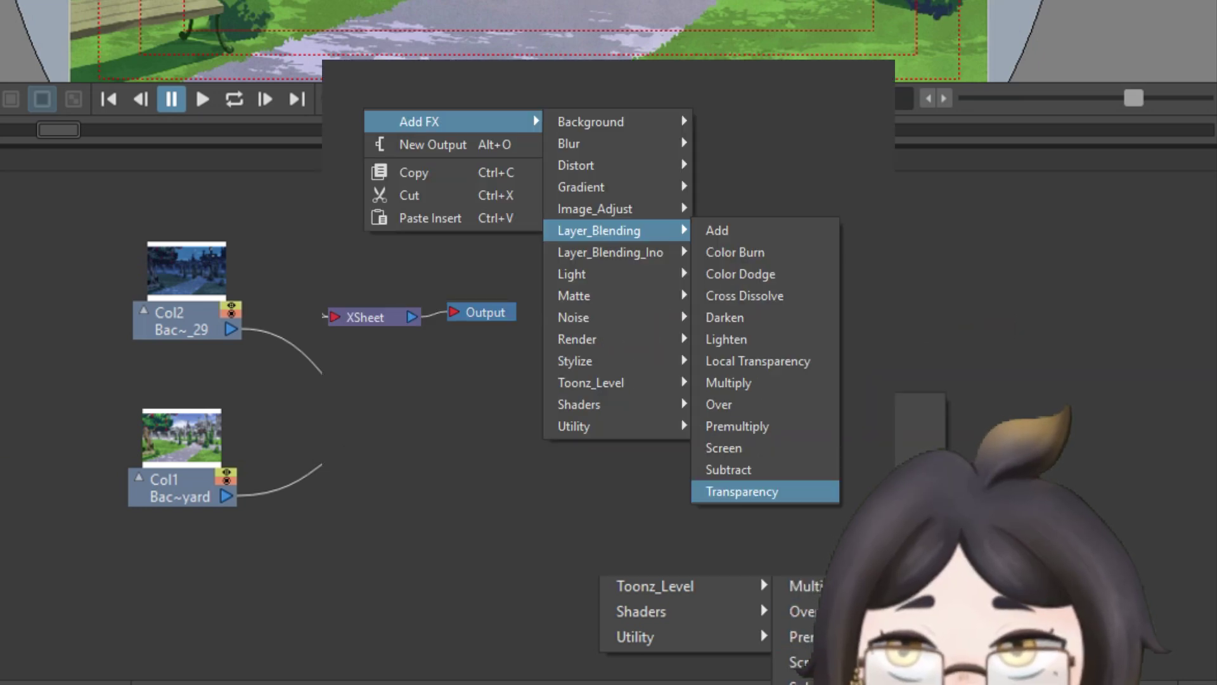
left_click(741, 491)
left_click_drag(612, 276, 575, 291)
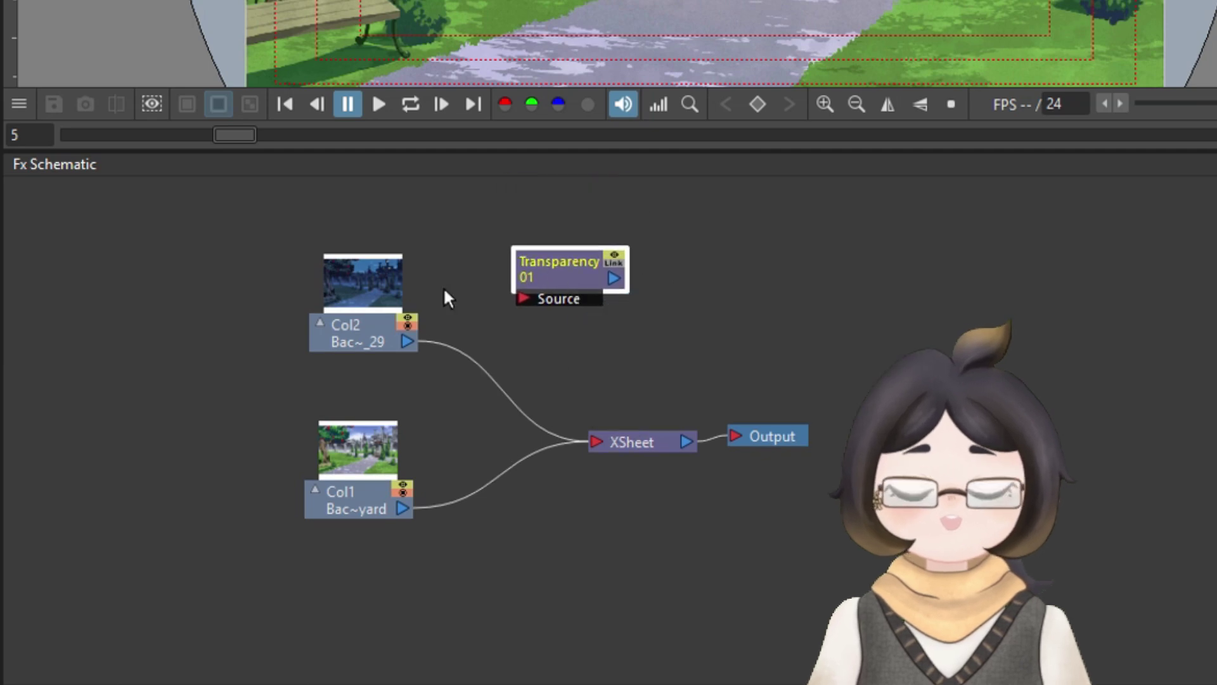
Step: Rearrange the schematic nodes so the Transparency effect sits between Col1 and XSheet
left_click_drag(336, 318, 276, 298)
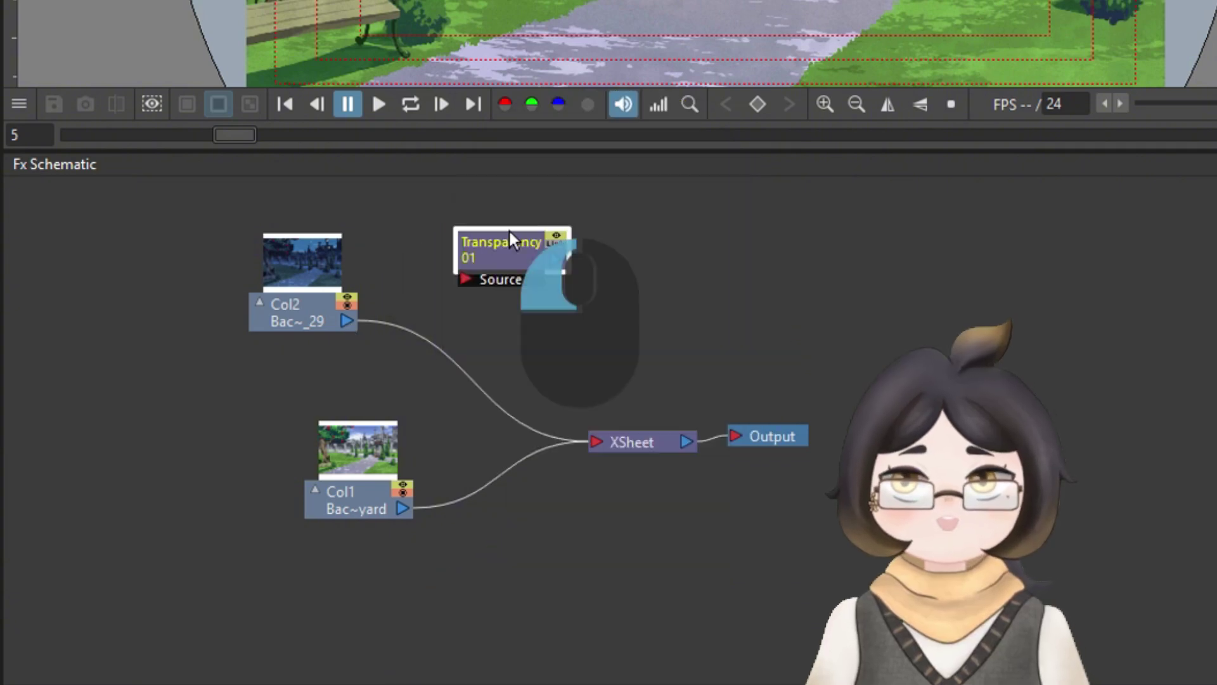
left_click_drag(508, 231, 490, 463)
left_click_drag(367, 437, 229, 413)
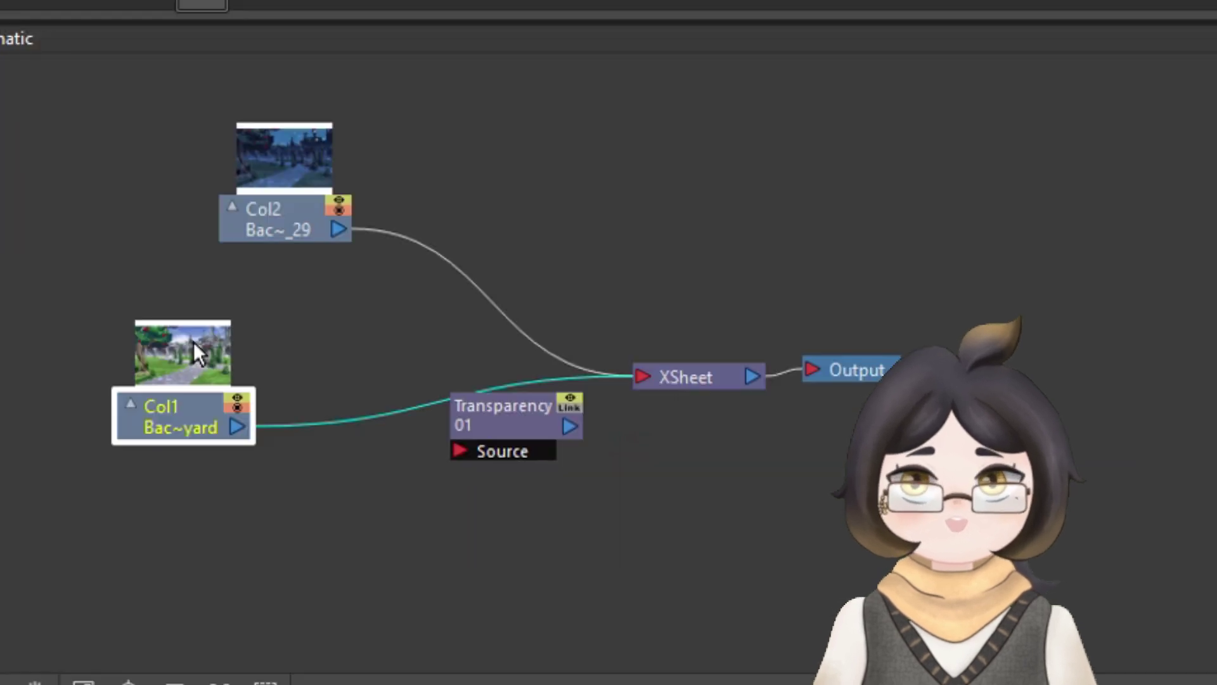
mouse_move(498, 451)
left_mouse_down()
mouse_move(426, 413)
mouse_move(386, 412)
left_mouse_up()
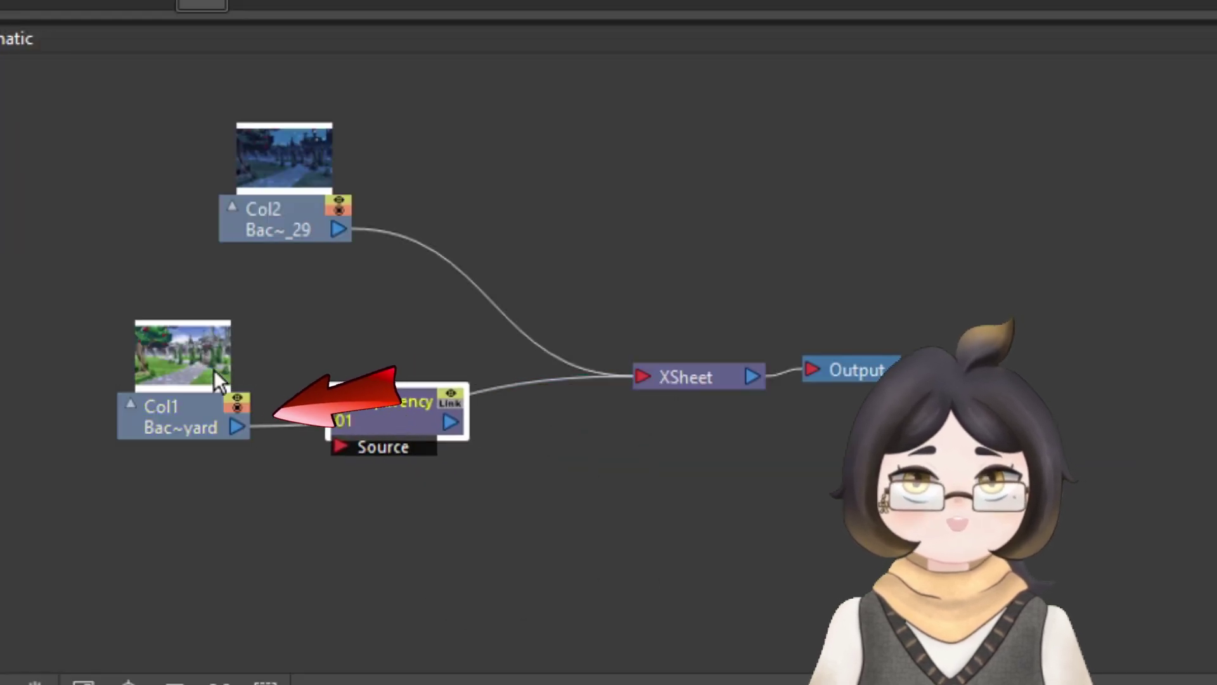
Step: Connect Col1 to the Transparency effect's Source input and the effect's output to XSheet, then tidy the node positions
left_click_drag(237, 425, 336, 445)
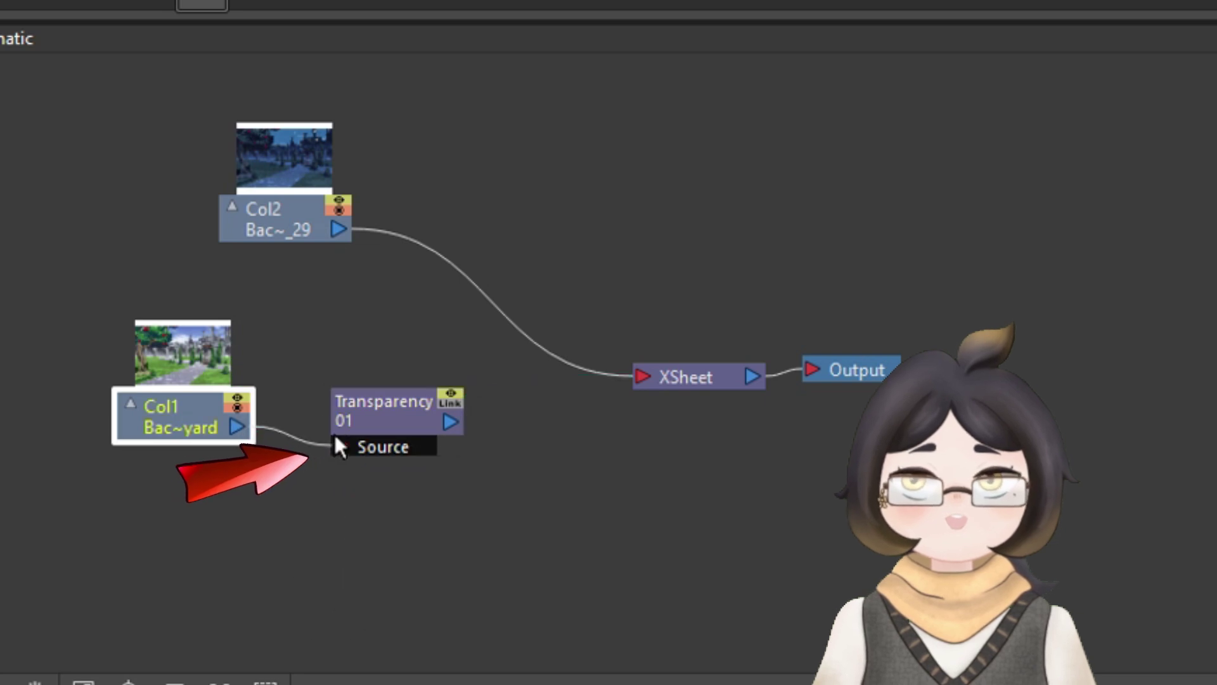
left_click(452, 422)
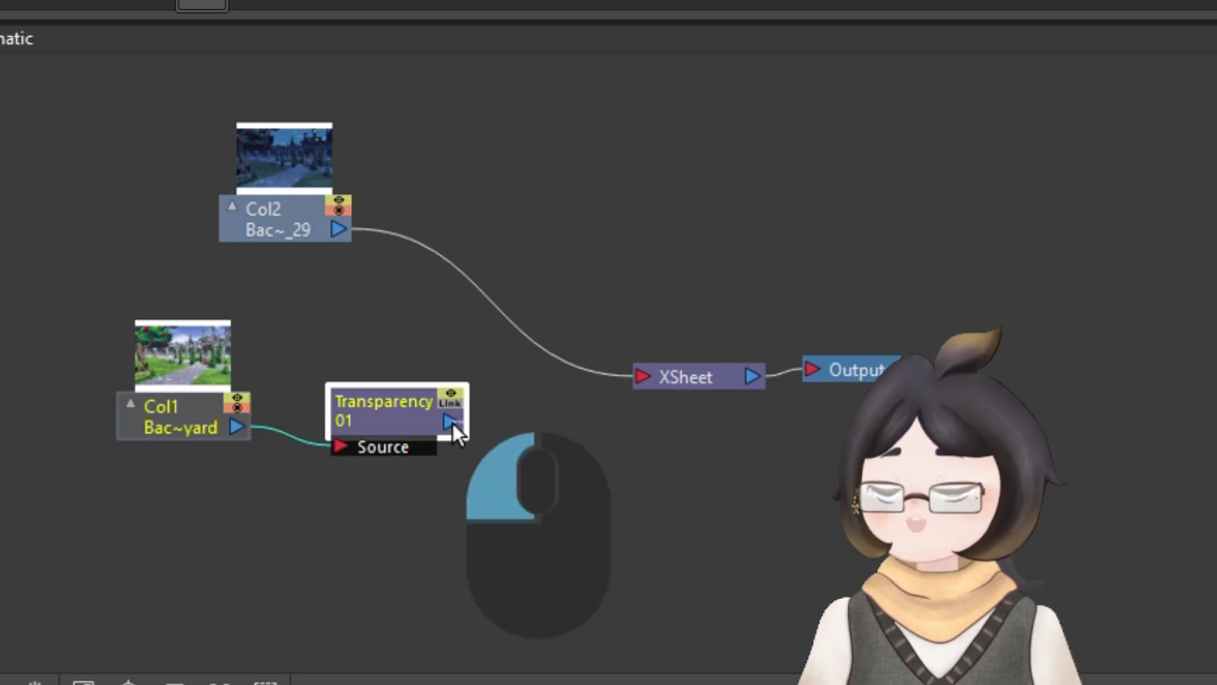
left_click_drag(451, 422, 633, 376)
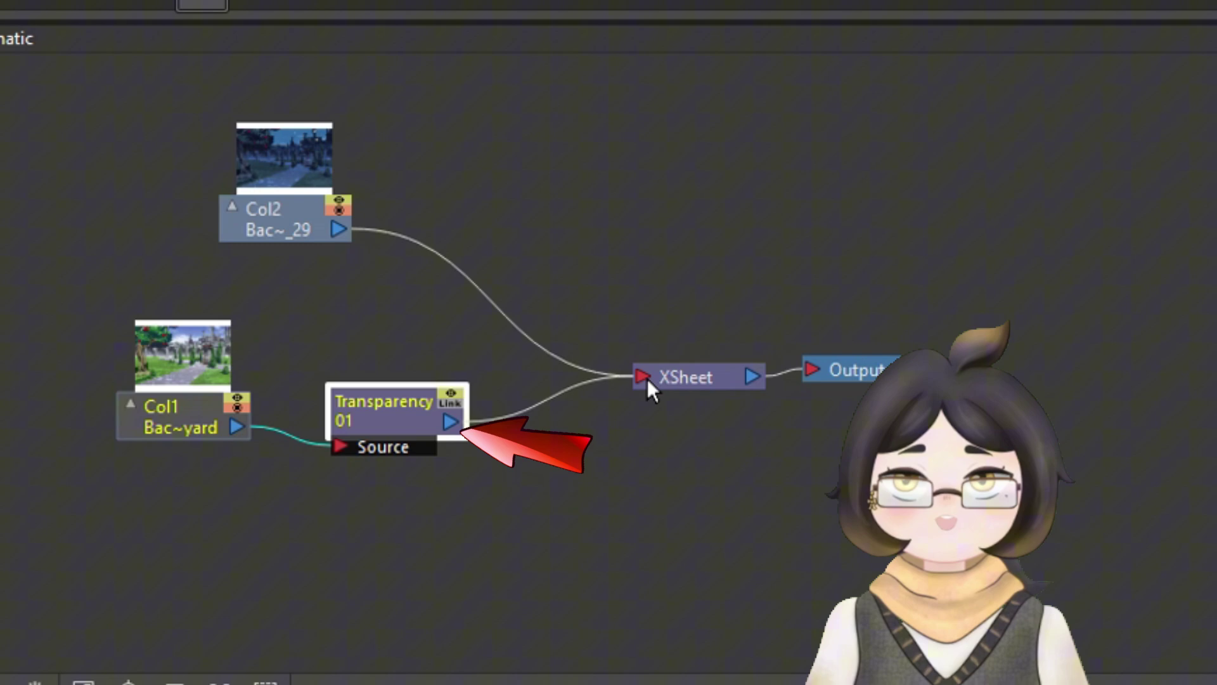
left_click_drag(429, 424, 475, 408)
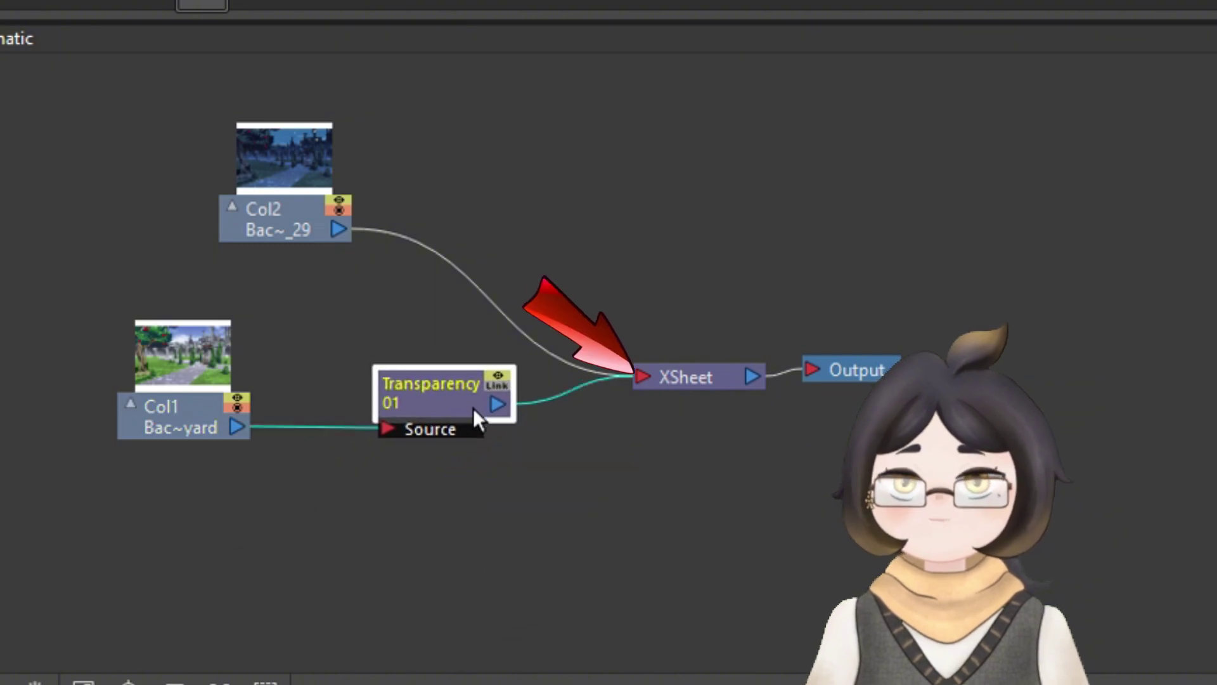
left_click(166, 339)
left_click_drag(166, 339, 237, 362)
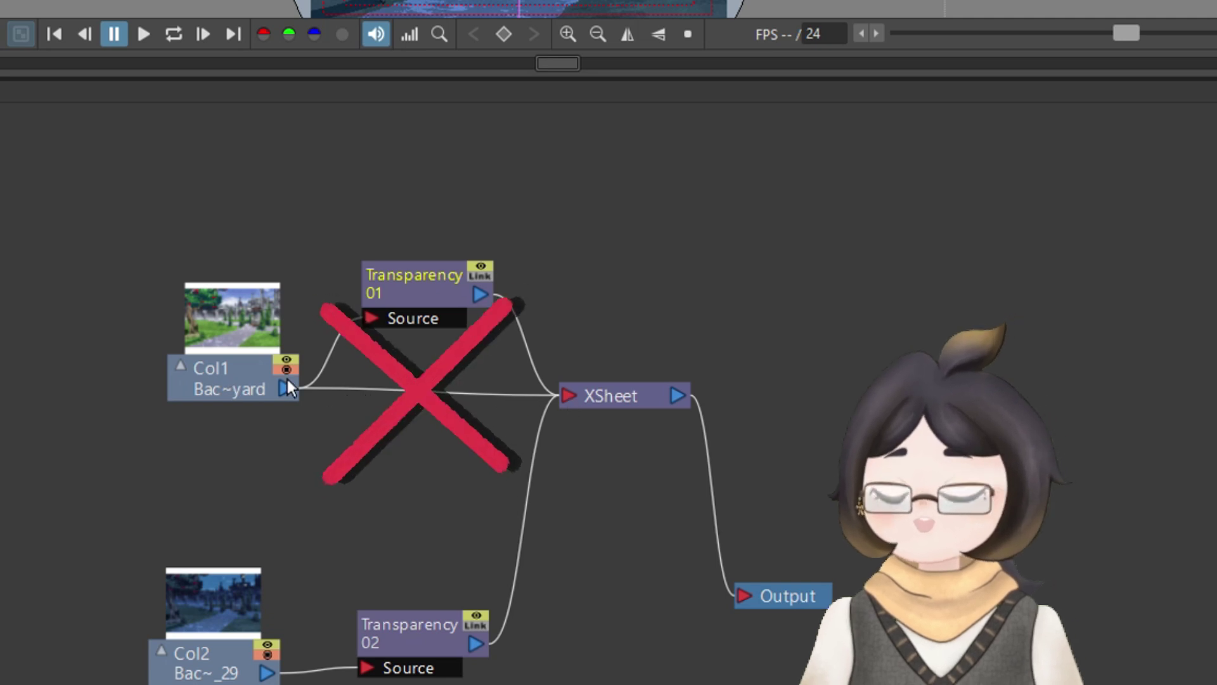
Step: Delete the redundant direct link from Col1 to XSheet, keeping the route through Transparency 01
left_click(358, 388)
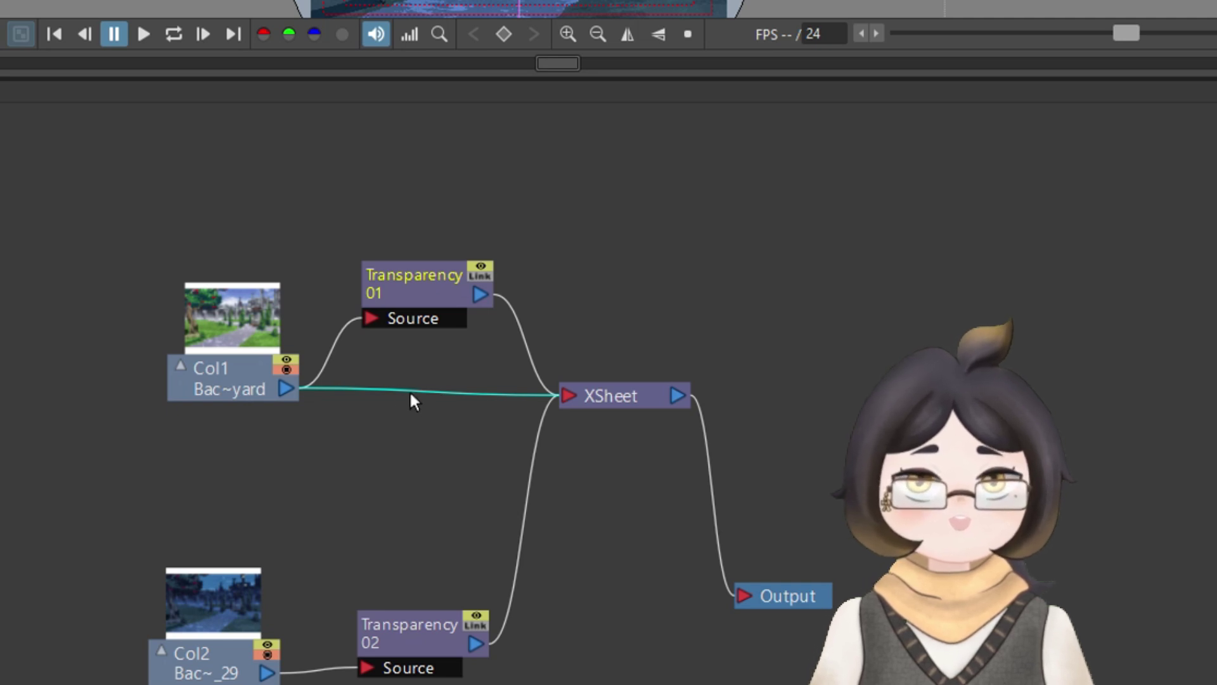
key("Delete")
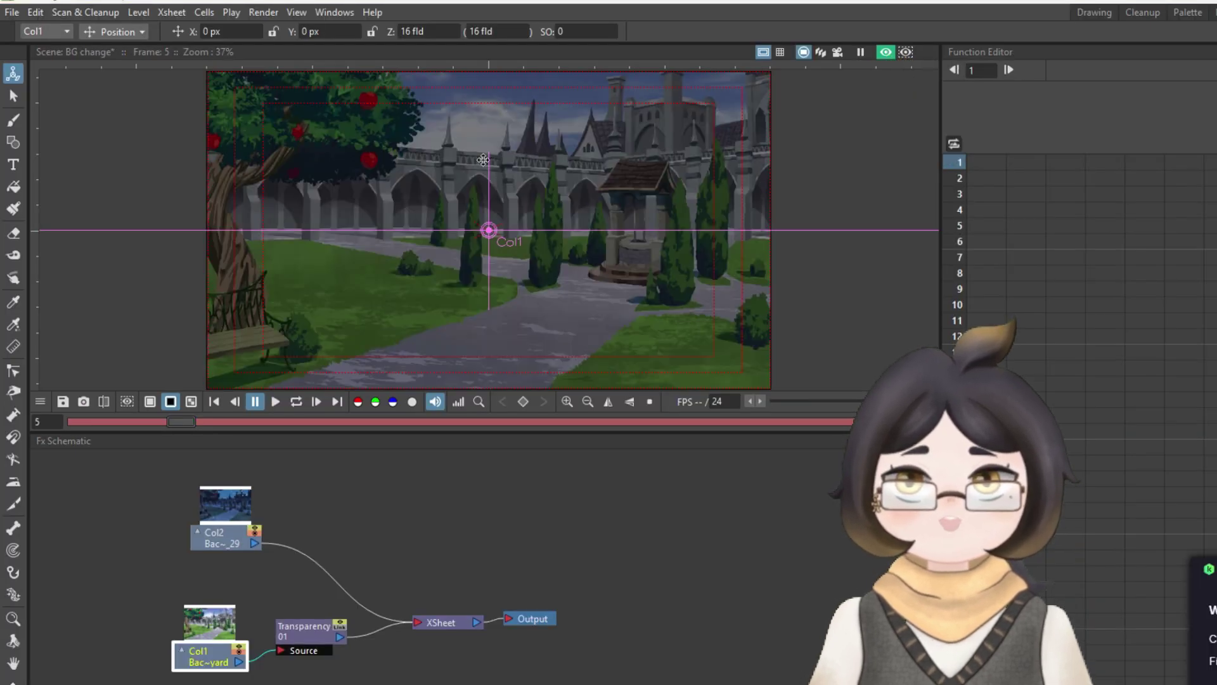
Step: Set the viewer background to checkered and adjust the transparency value in the Transparency 01 effect's settings
left_click(191, 401)
double_click(308, 629)
left_click_drag(767, 274, 805, 274)
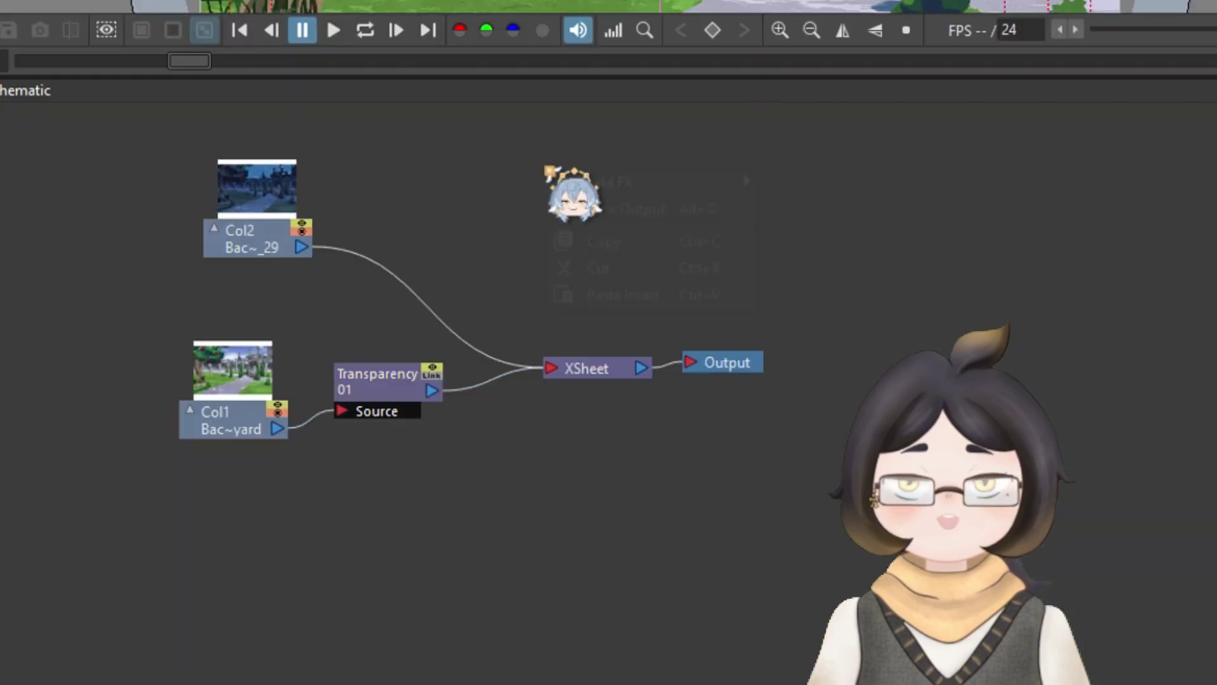
Step: Add a second Transparency effect from the Layer_Blending group near Col2 and connect Col2 to its Source input
right_click(414, 491)
mouse_move(641, 582)
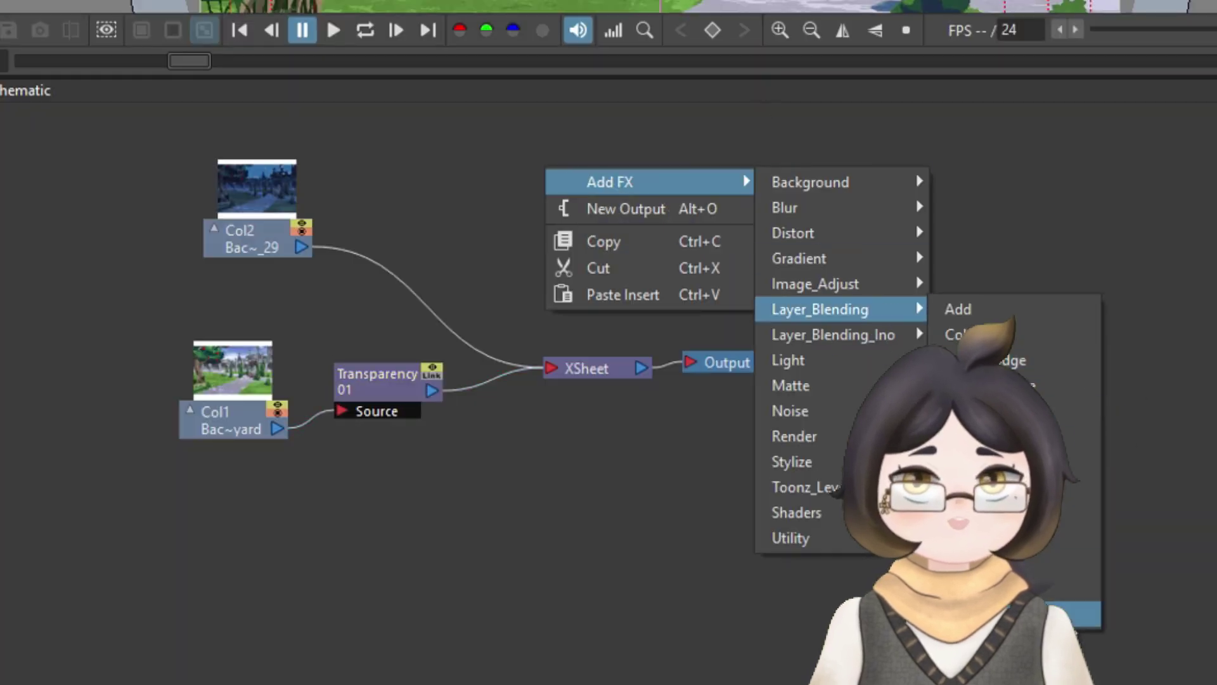
left_click(1014, 613)
left_click_drag(588, 165, 427, 183)
left_click_drag(308, 242, 390, 233)
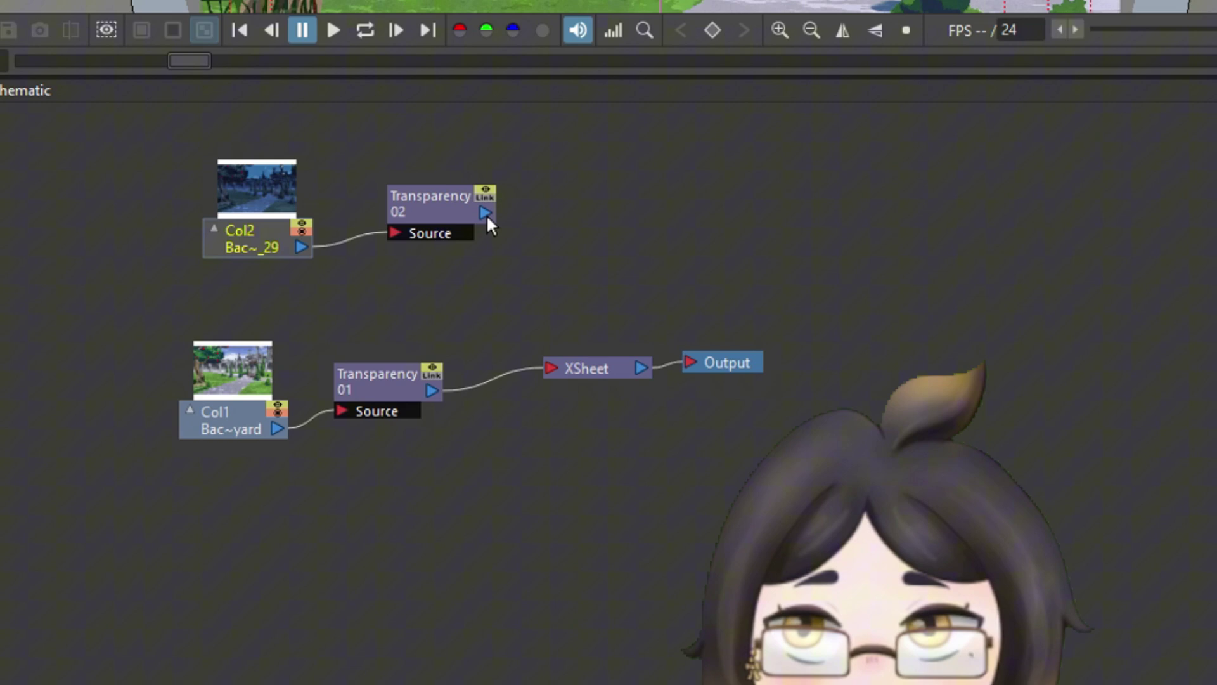
Step: Connect the Transparency 02 effect's output to XSheet and space the Col2 and Col1 nodes farther from their effects
left_click_drag(486, 214, 549, 367)
left_click_drag(314, 215, 214, 246)
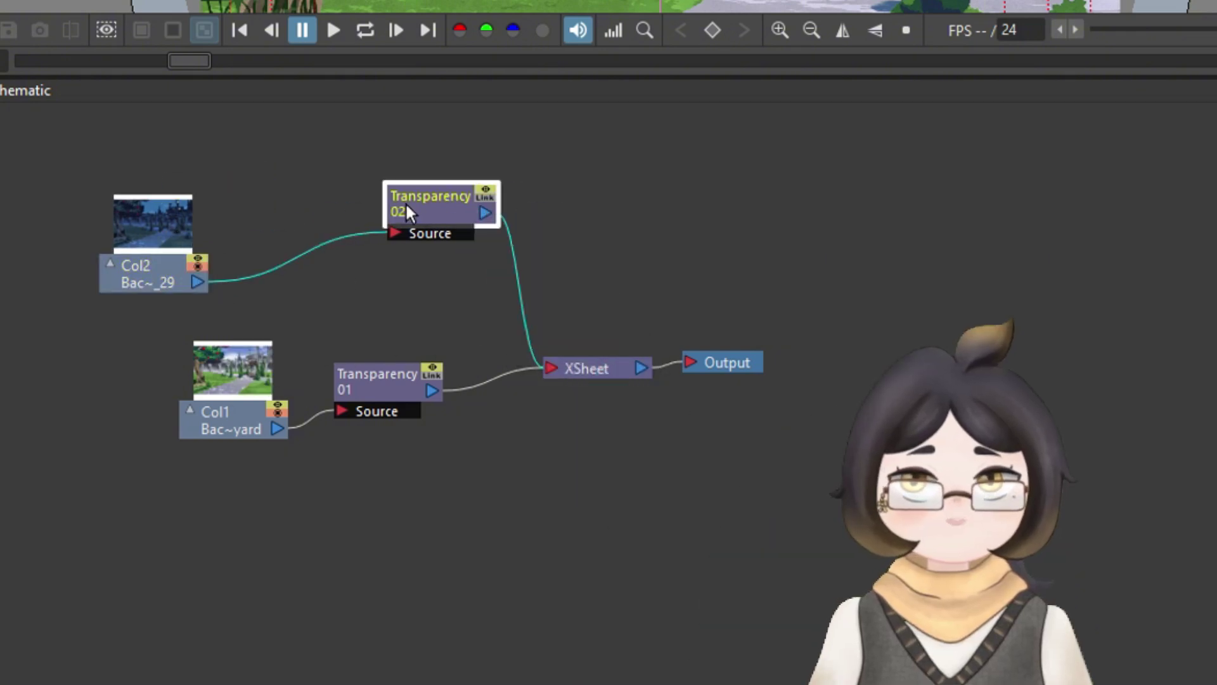
left_click_drag(259, 373, 157, 395)
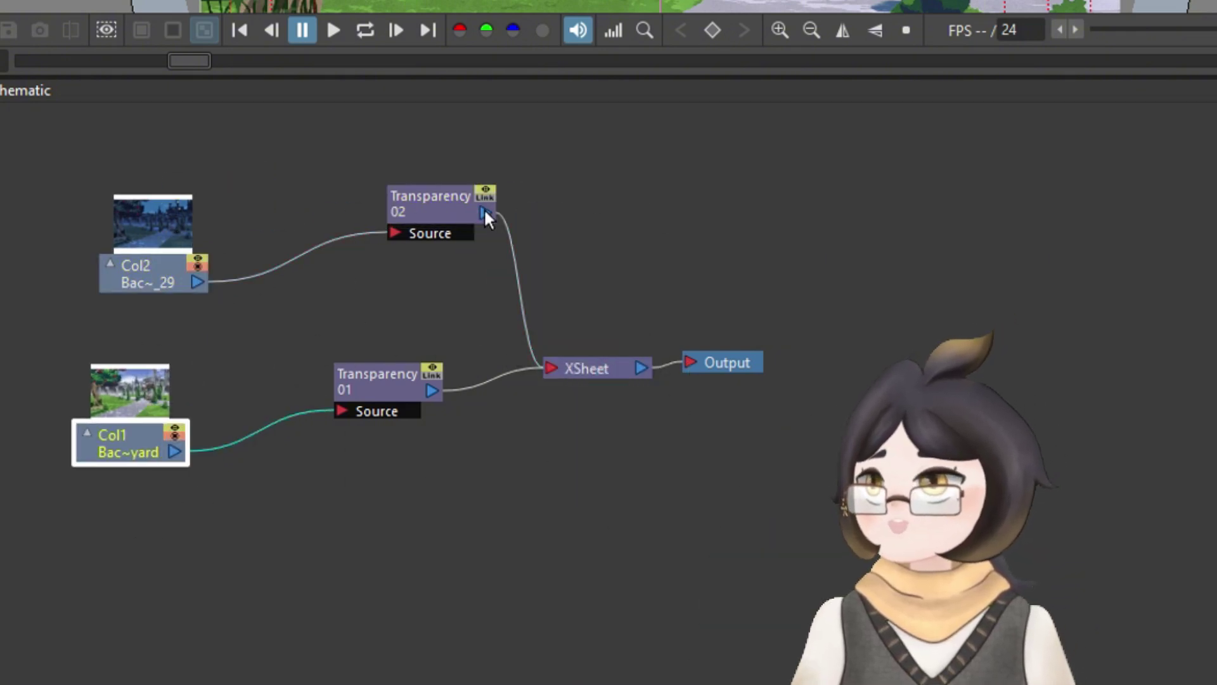
Step: Open the Transparency 01 effect's settings and, in the Xsheet workspace, key its Intensity at 0 on frame 1 of Col1
double_click(448, 191)
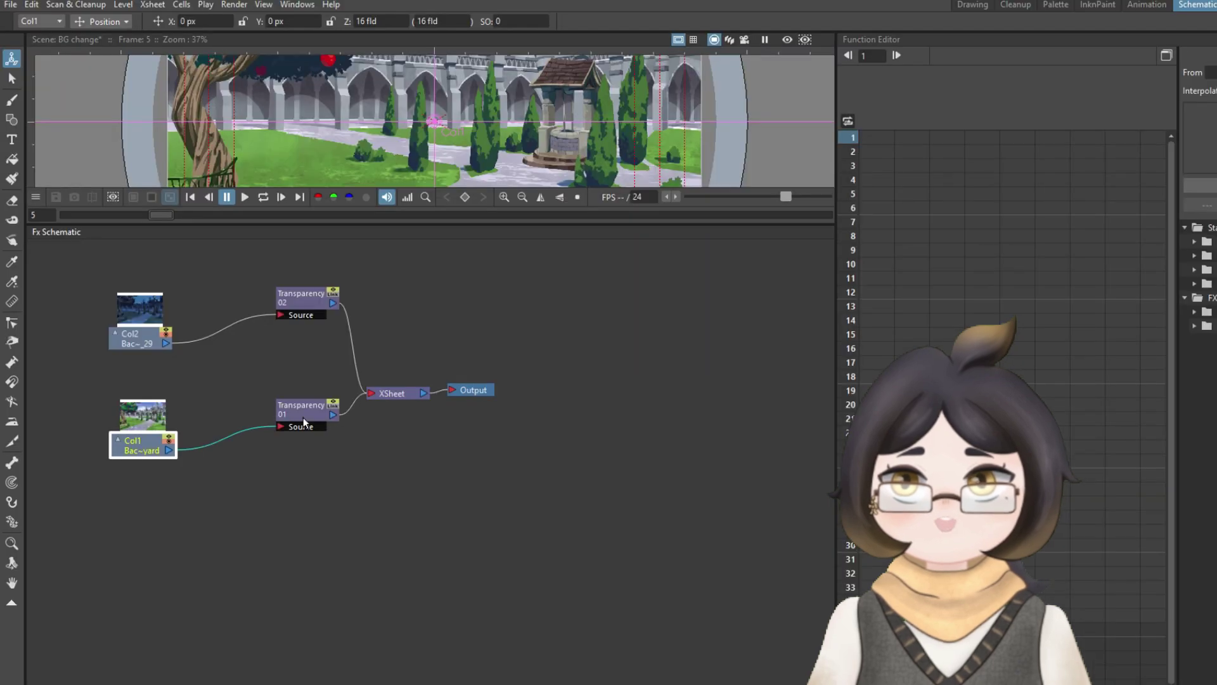
double_click(305, 415)
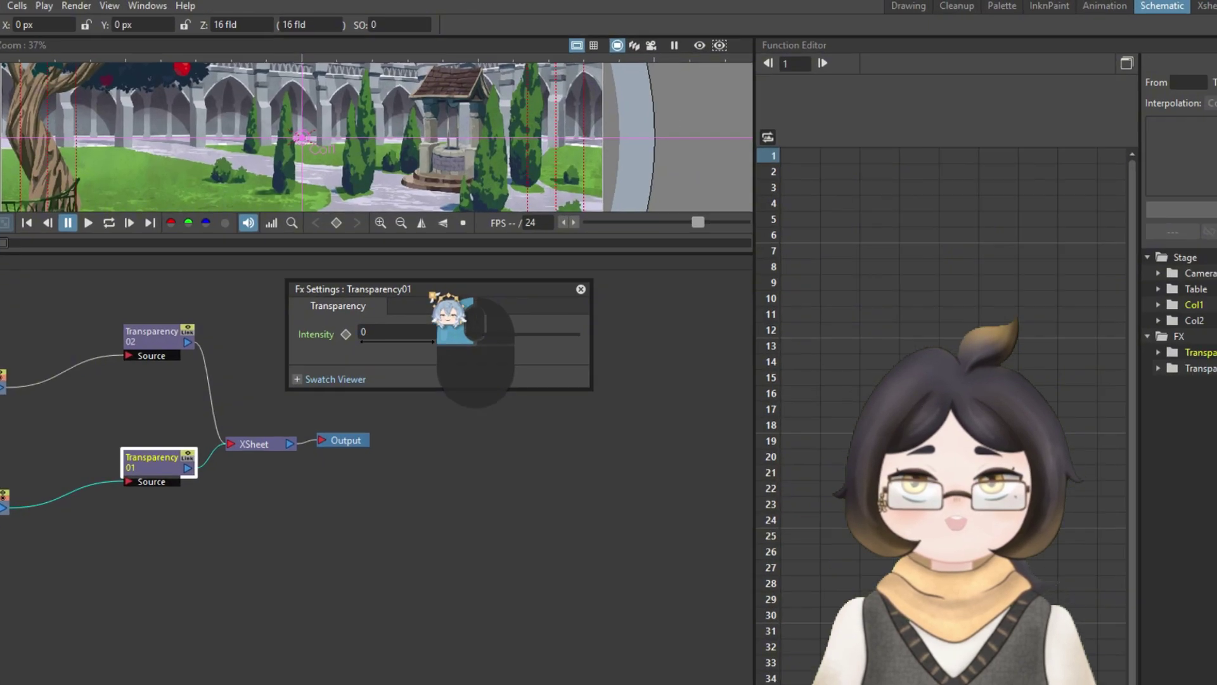
left_click(1206, 5)
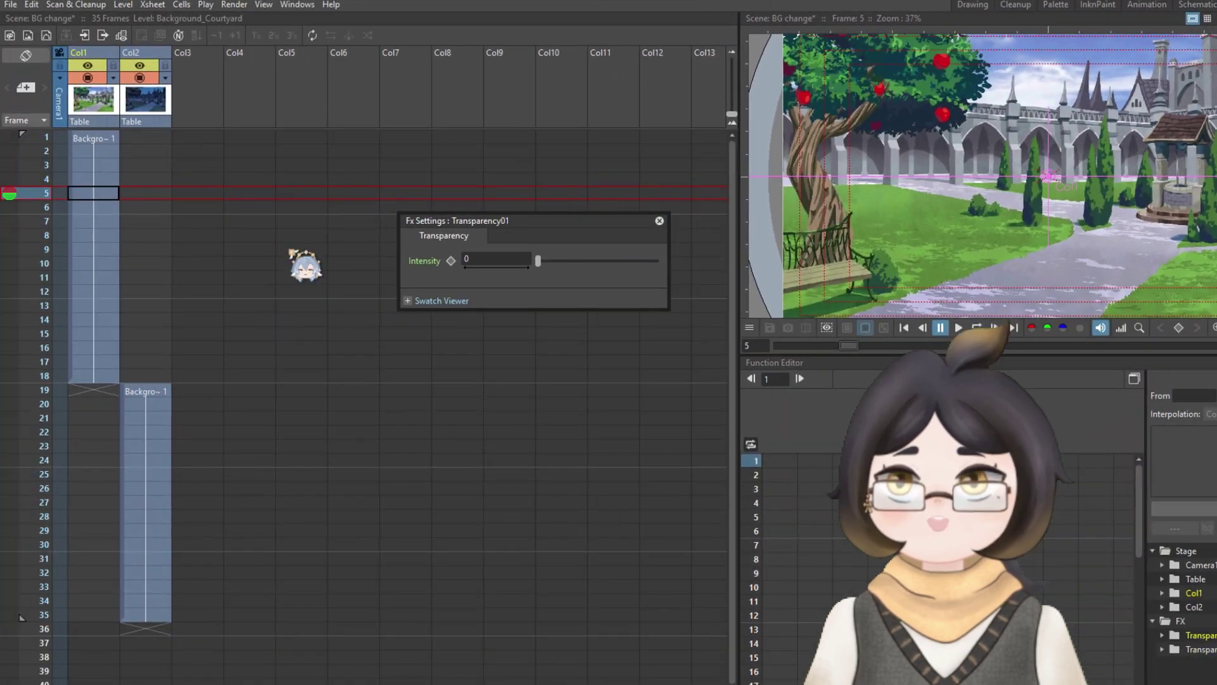
left_click(101, 137)
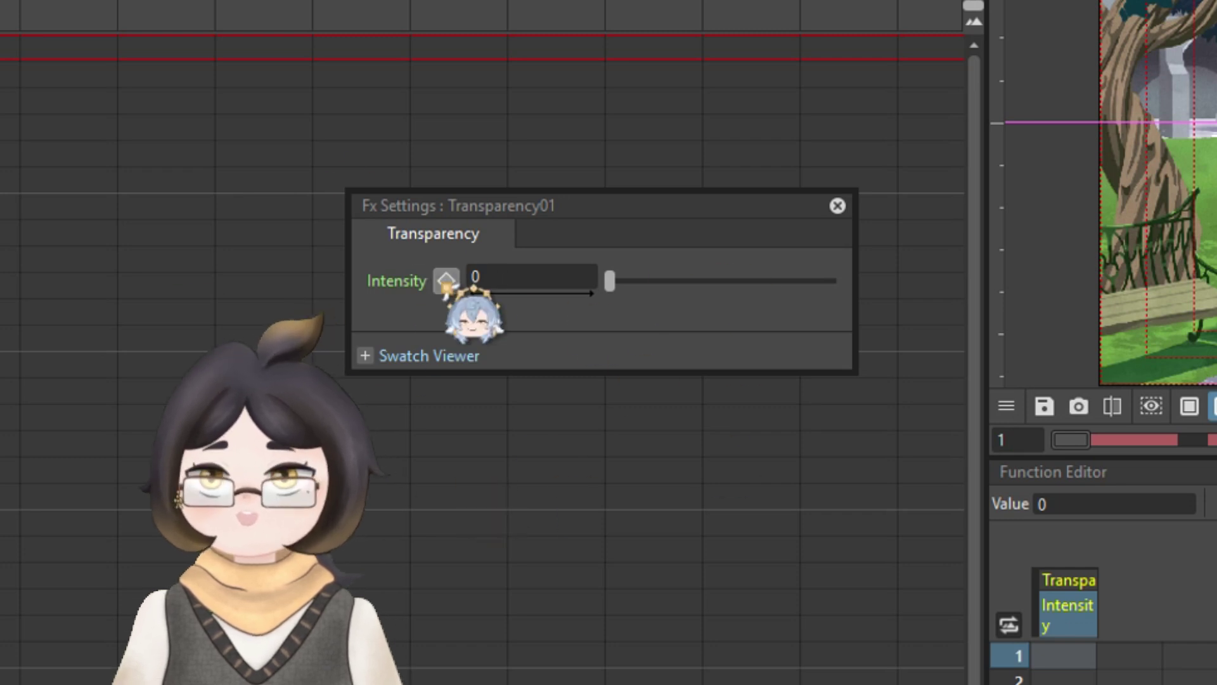
left_click(446, 281)
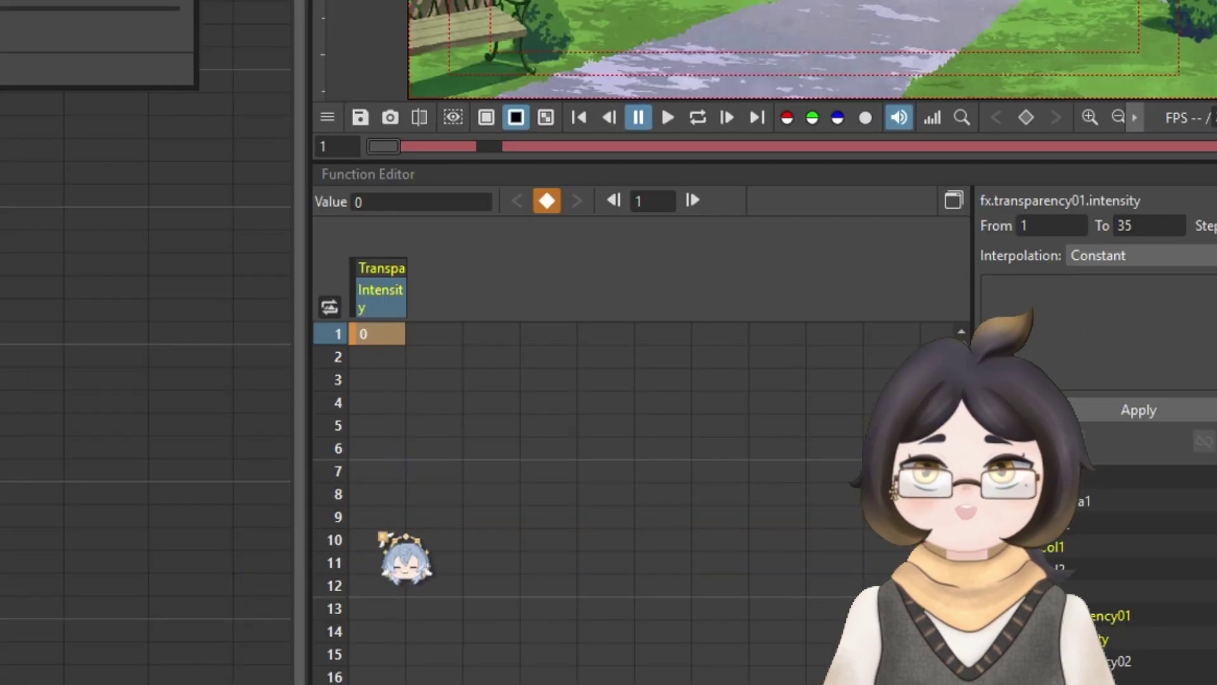
Step: Set the Transparency 01 Intensity to 100 at frame 18 and preview the Col1 fade-out
scroll(634, 500, "down", 2)
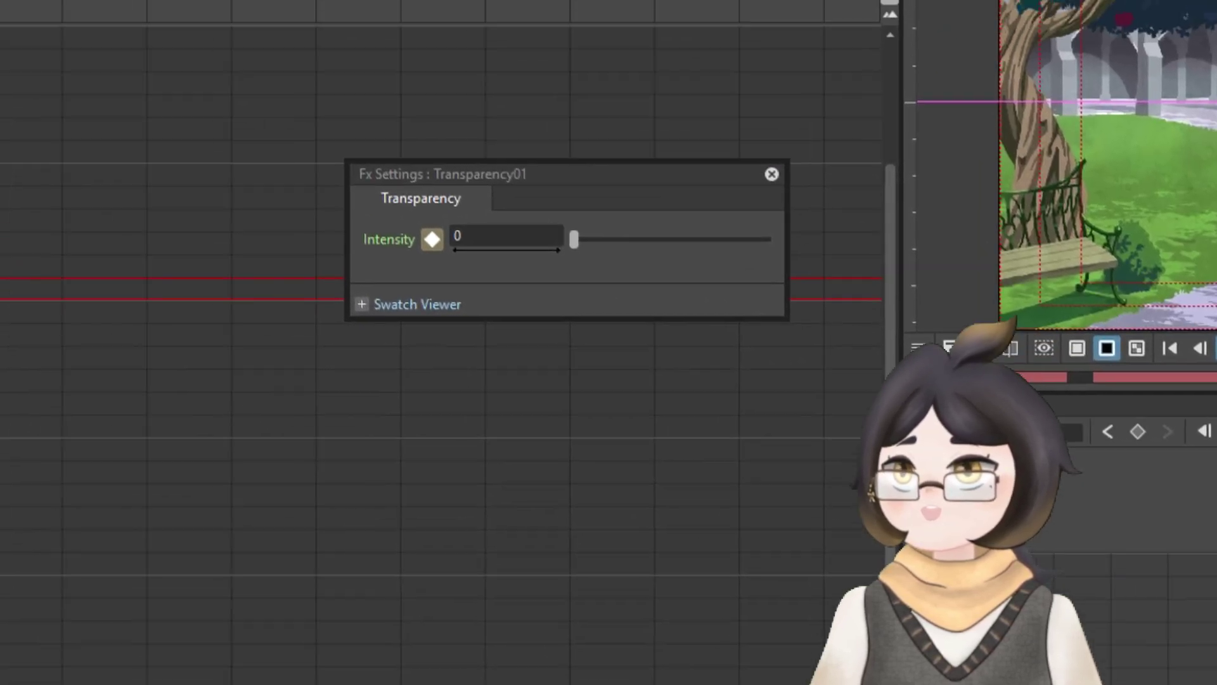
scroll(444, 443, "up", 2)
left_click(574, 240)
left_click_drag(577, 241, 895, 232)
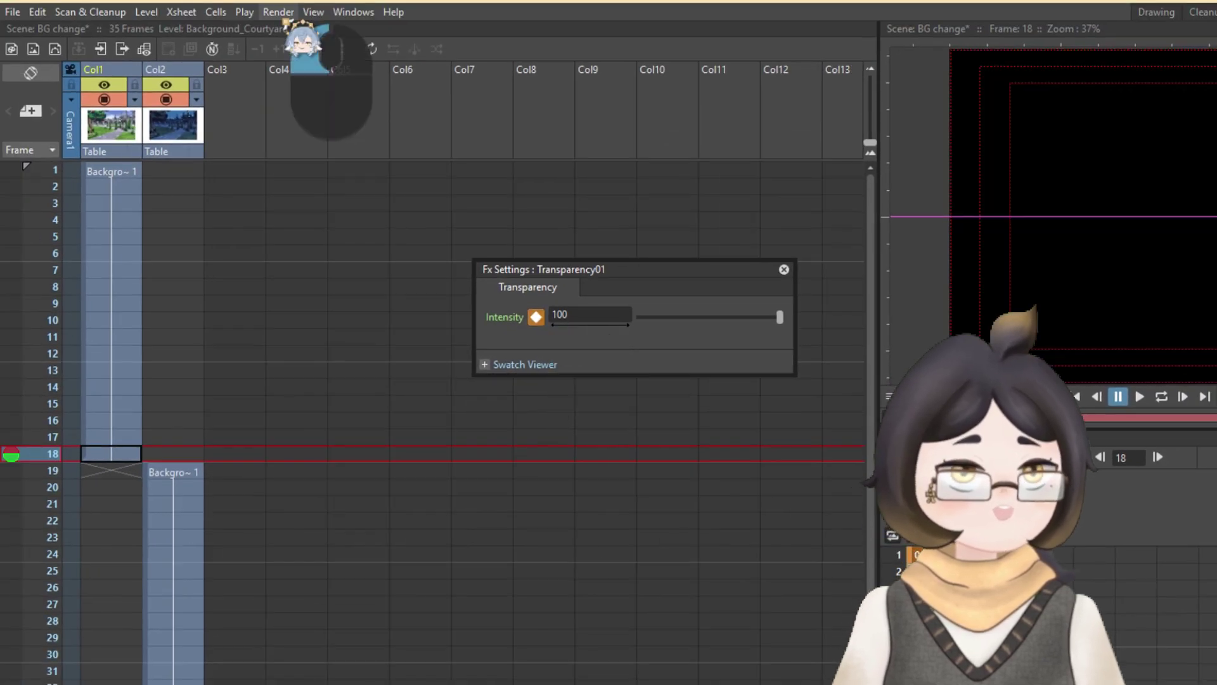
left_click(278, 12)
left_click(301, 110)
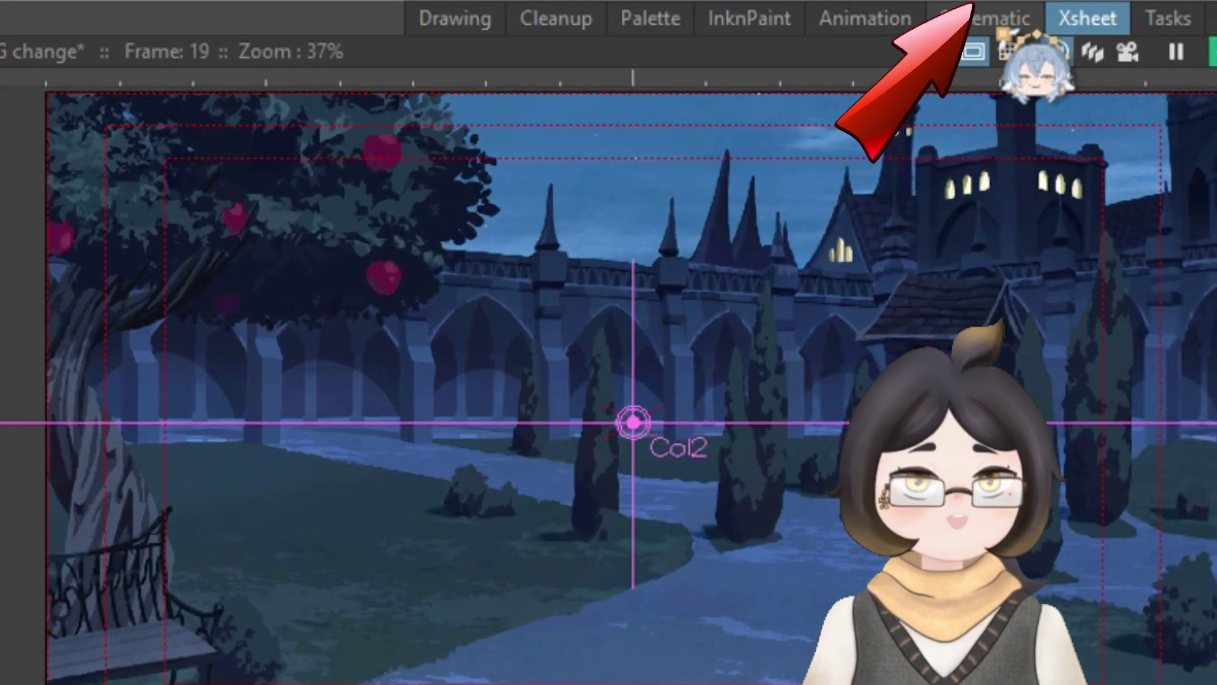
Step: Open the Transparency 02 effect's settings from the Schematic workspace and return to the Xsheet workspace
left_click(989, 18)
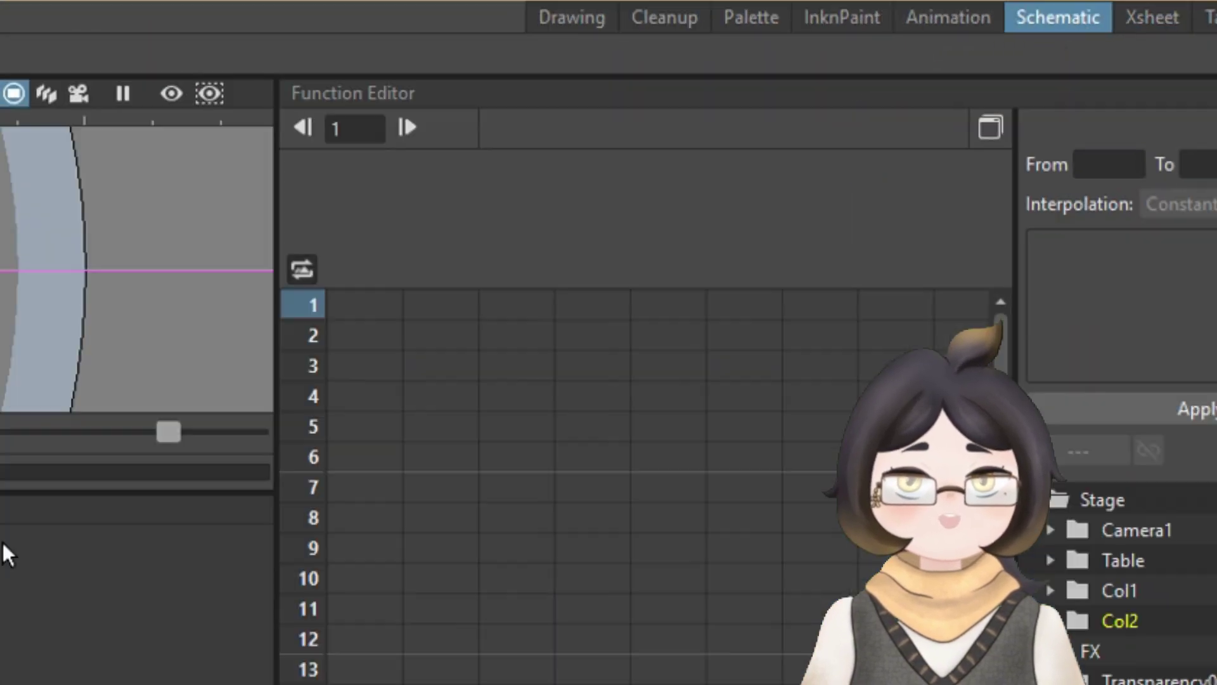
left_click(366, 356)
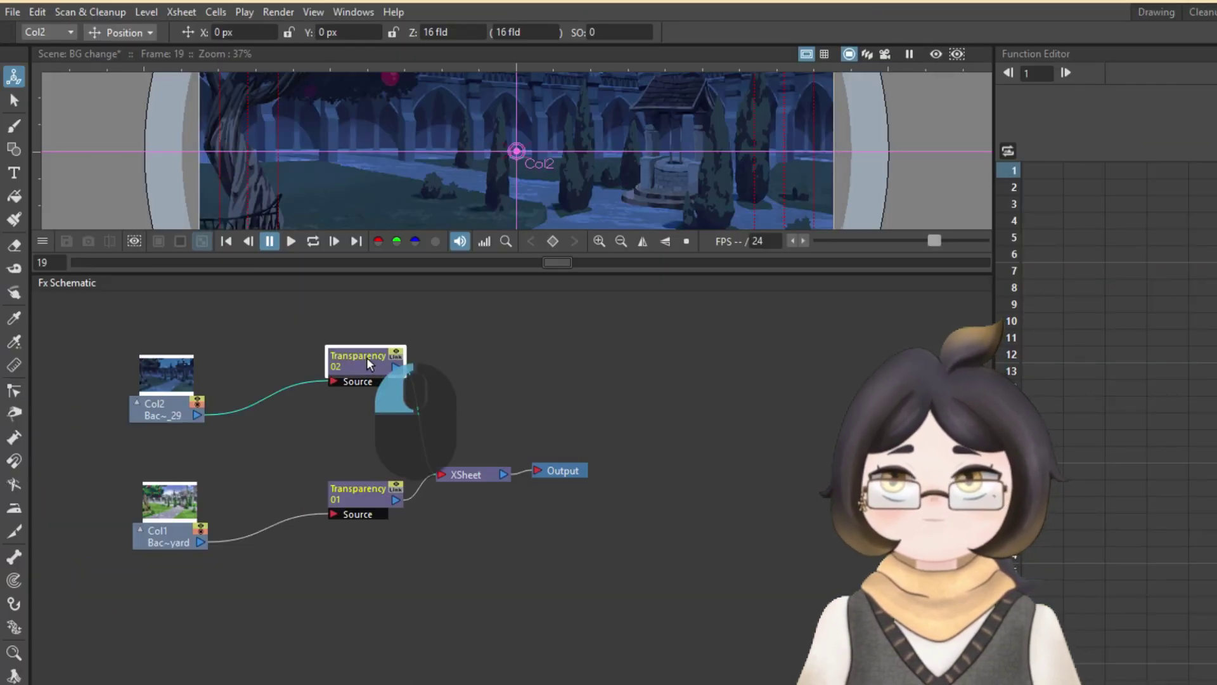
double_click(366, 356)
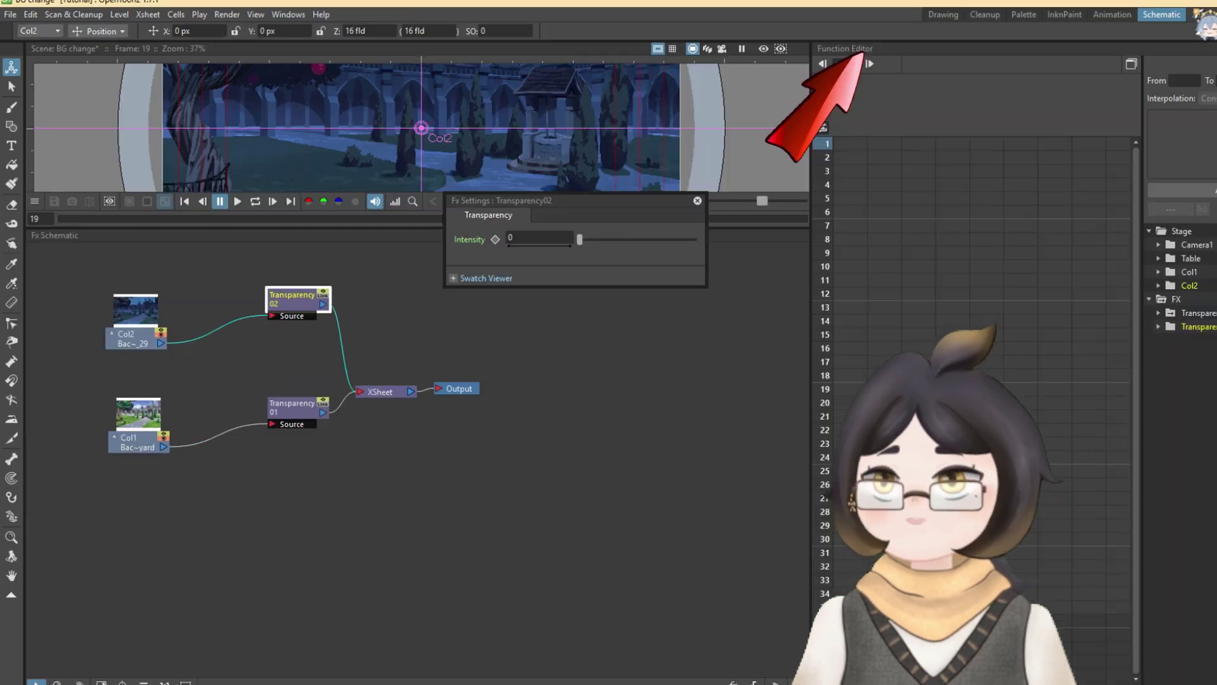
left_click(1052, 16)
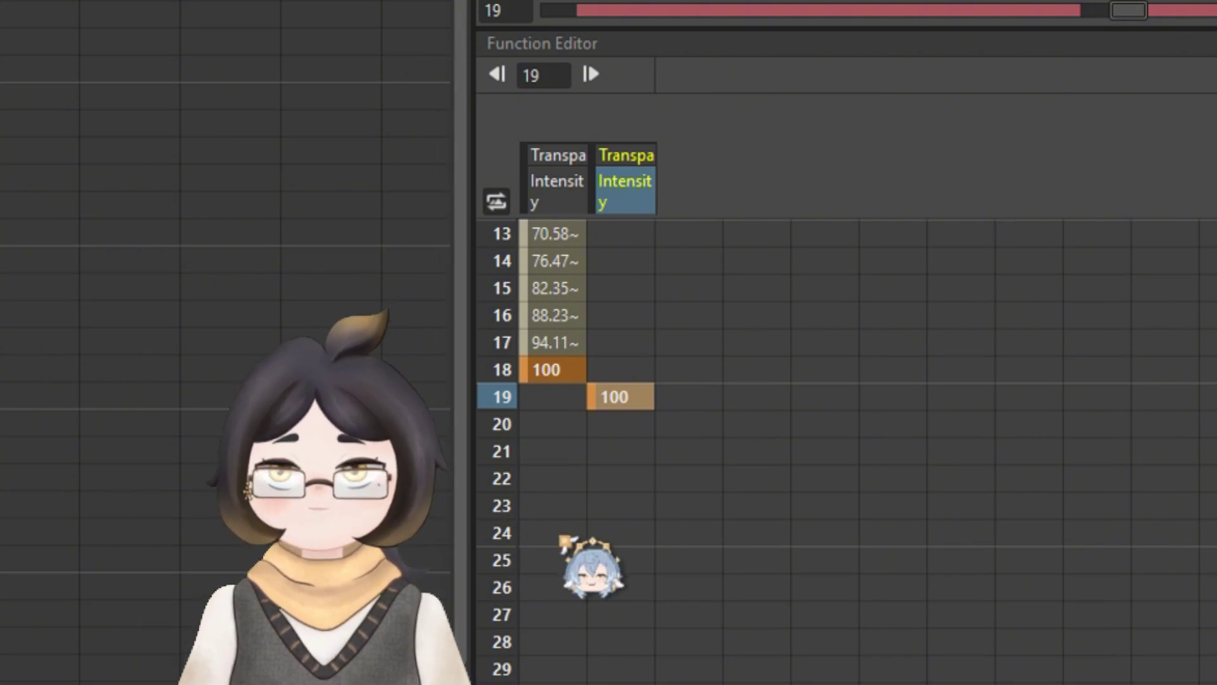
Step: Set the Transparency 02 Intensity to 0 at frame 24 and preview the Col2 fade-in
left_click(621, 532)
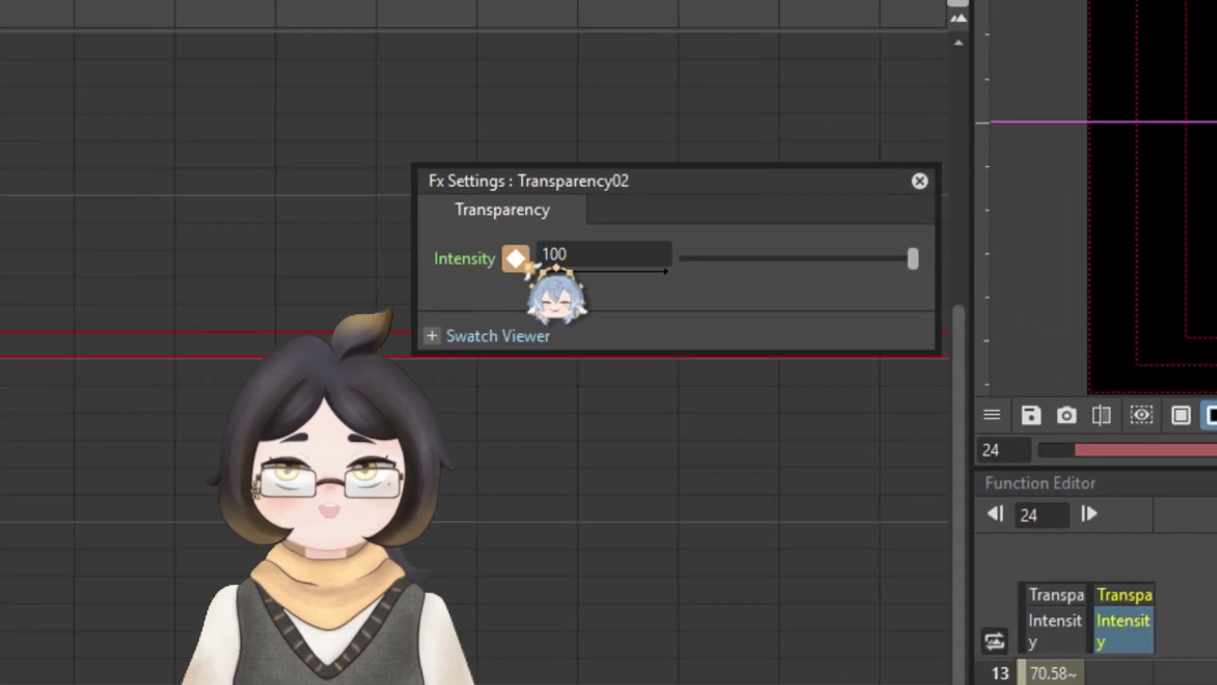
left_click_drag(913, 259, 683, 258)
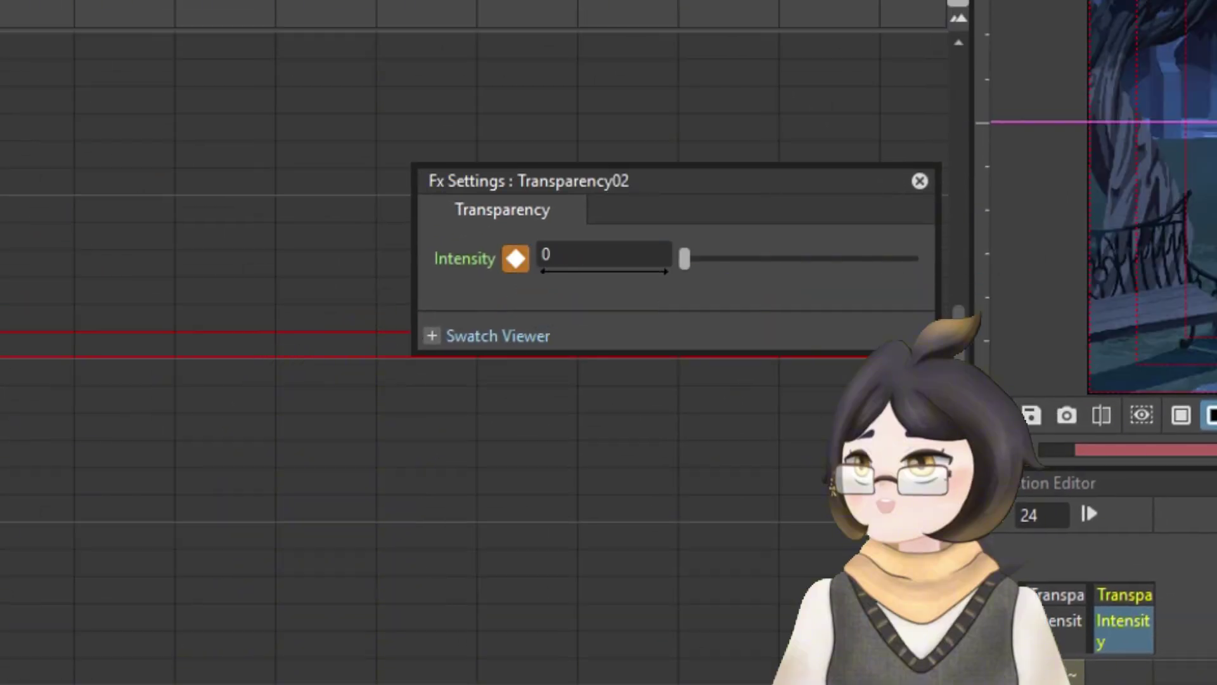
left_click(243, 7)
left_click(278, 39)
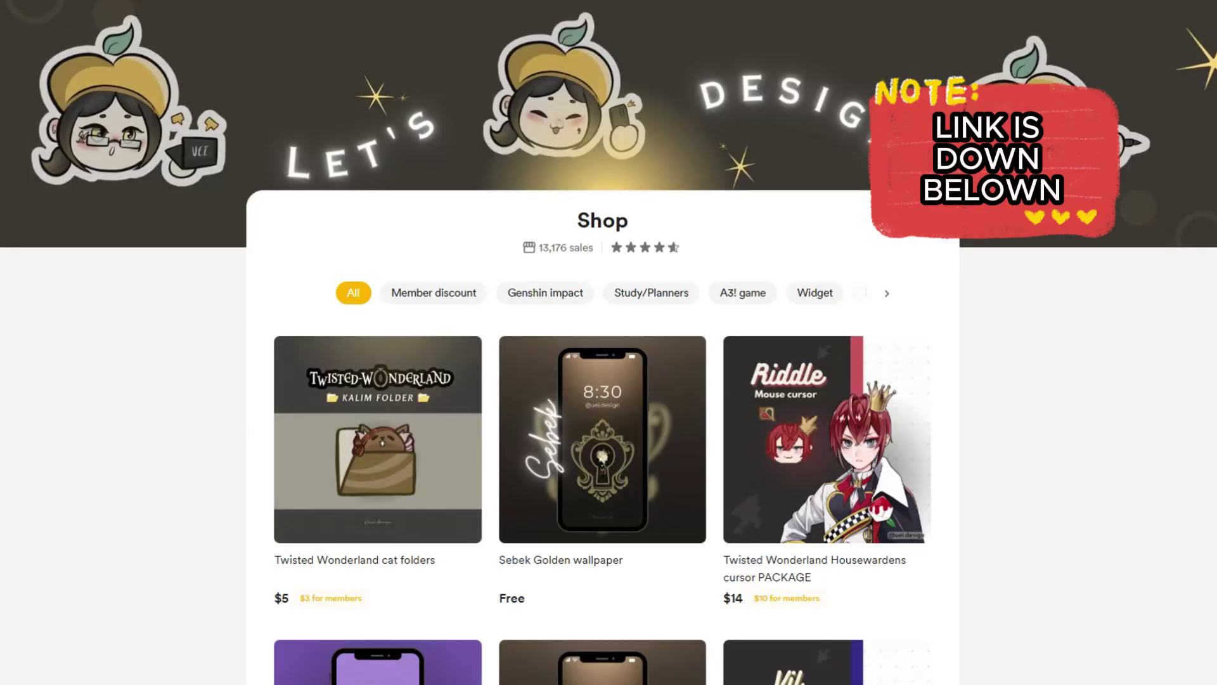
scroll(602, 342, "down", 5)
scroll(602, 342, "down", 10)
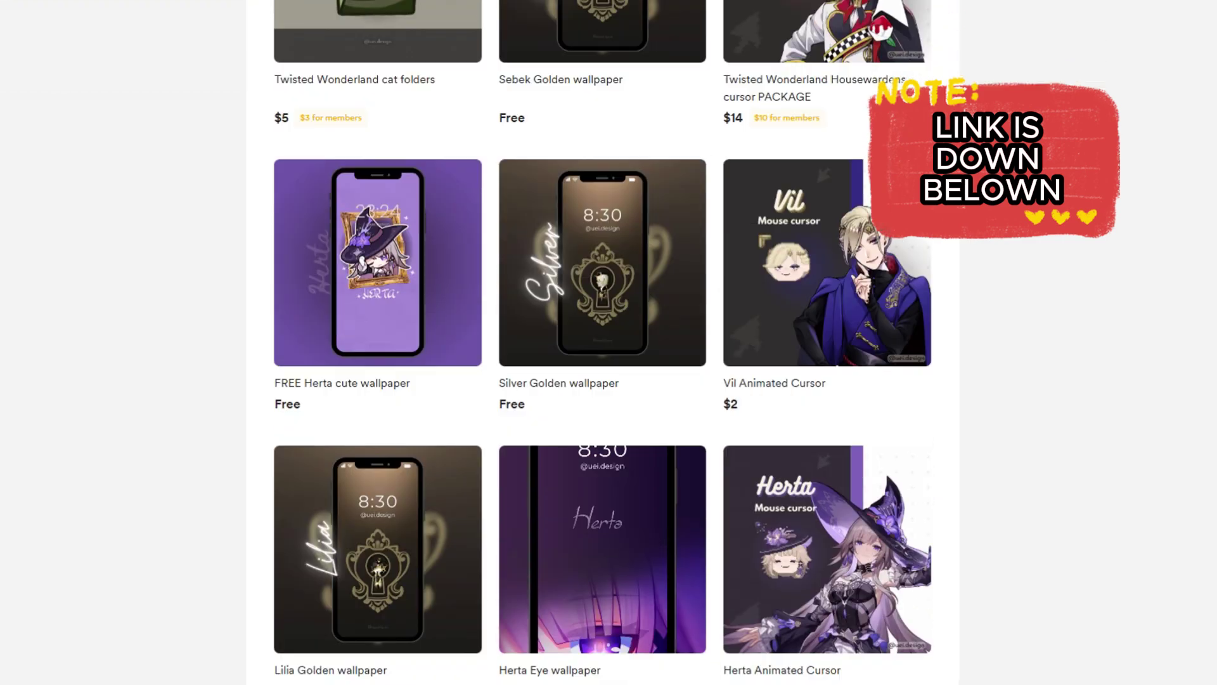
scroll(602, 342, "down", 12)
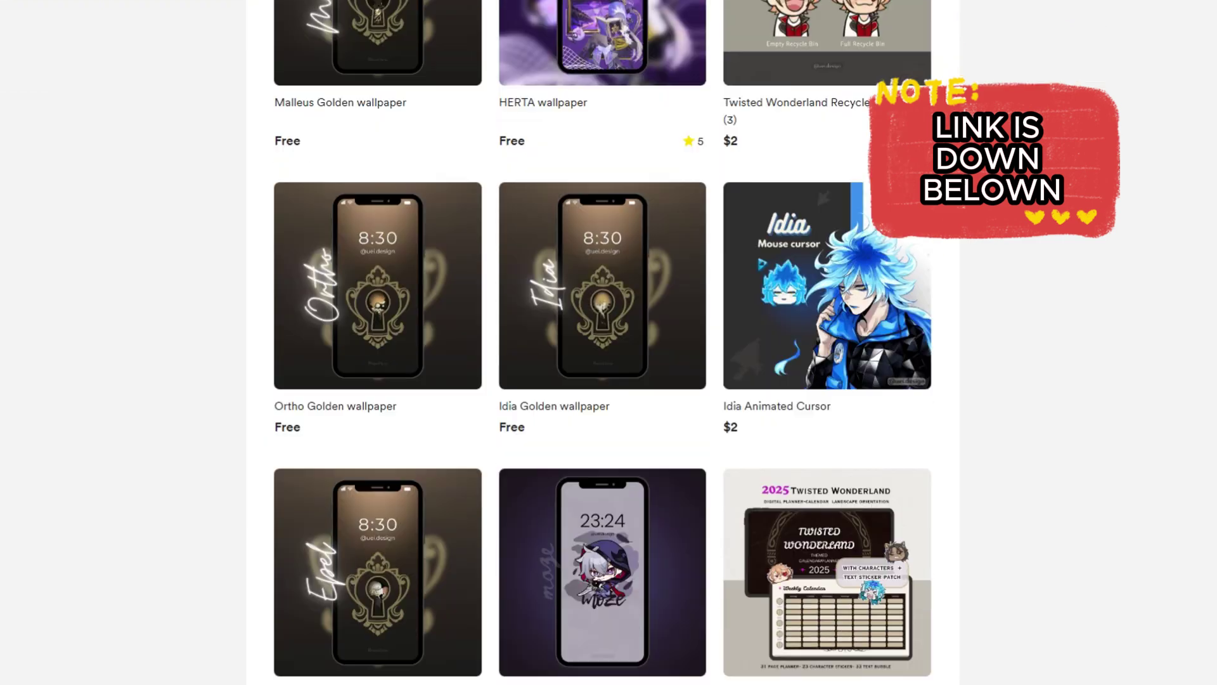